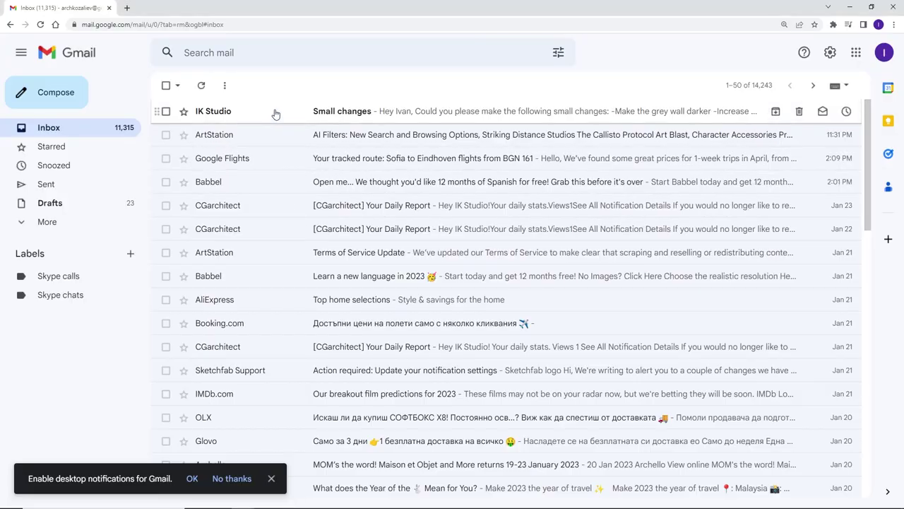
# - Read the client's Small changes email, highlight its two requested edits, and view the attached living-room image full size
pyautogui.click(276, 114)
pyautogui.scroll(-1, 367, 145)
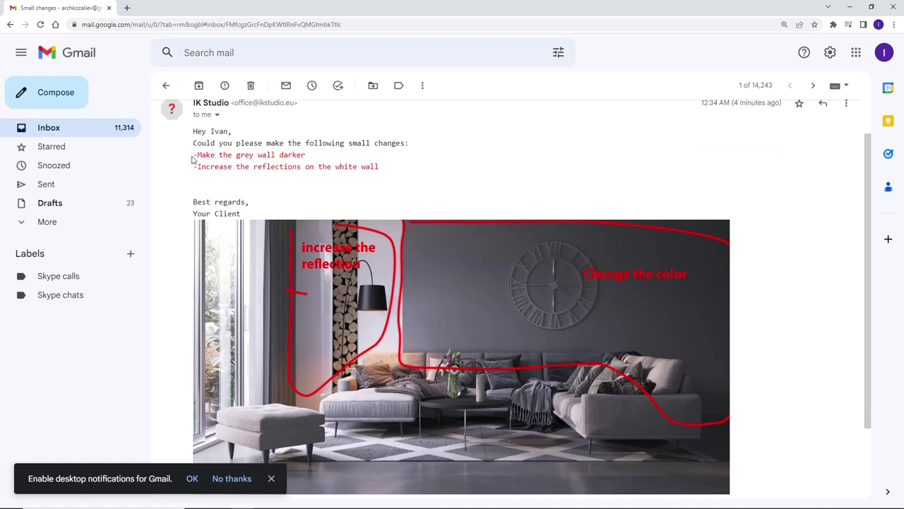
pyautogui.moveTo(194, 156); pyautogui.dragTo(381, 173)
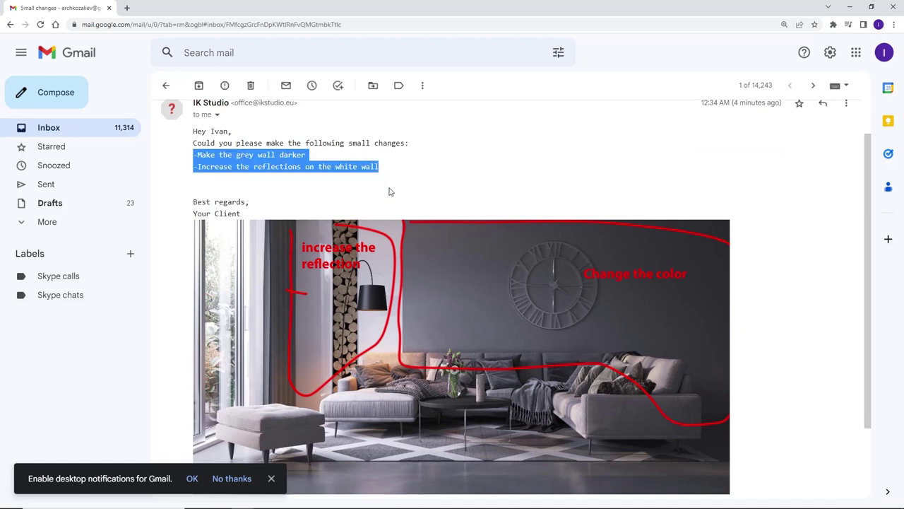
pyautogui.click(408, 265)
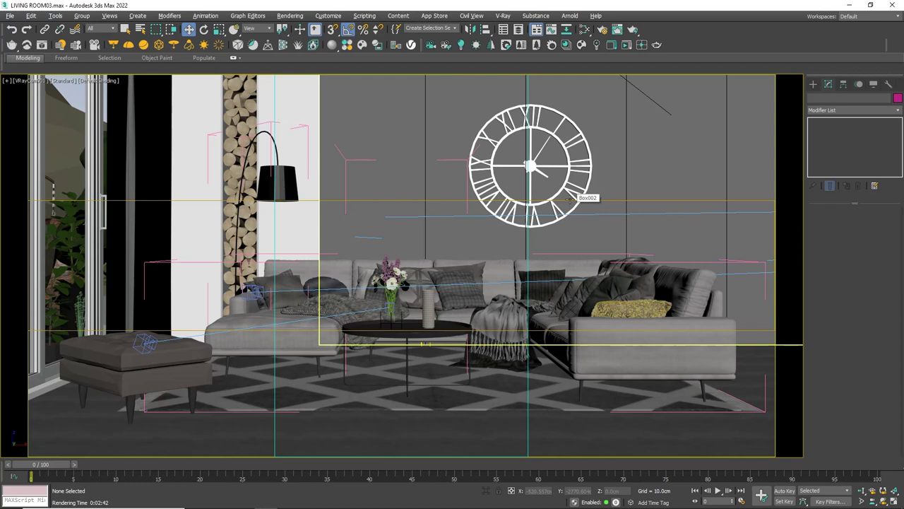
# - Show the Render Elements tab of Render Setup with the VRayDenoiser element deselected
pyautogui.click(602, 31)
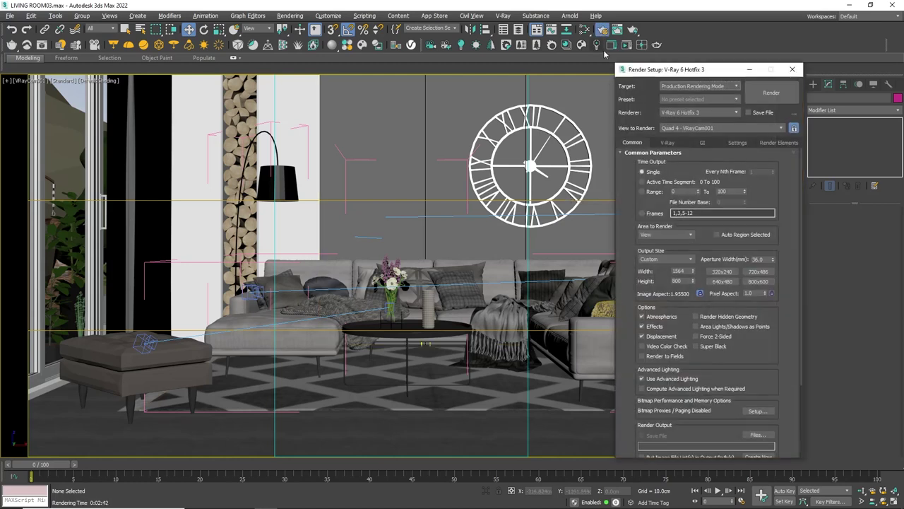
pyautogui.click(774, 142)
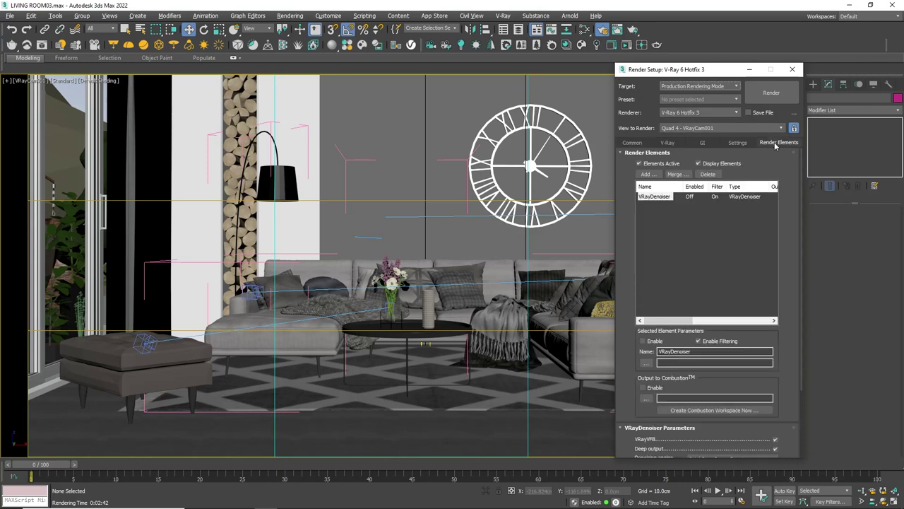
pyautogui.click(687, 203)
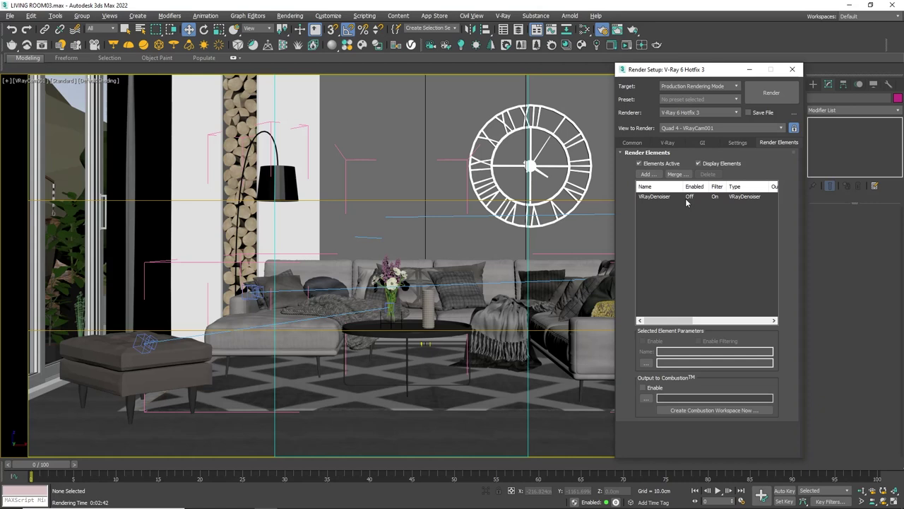
# - Add VRayCryptomatte and VRayBackToBeauty render elements, then start rendering the living room
pyautogui.click(648, 174)
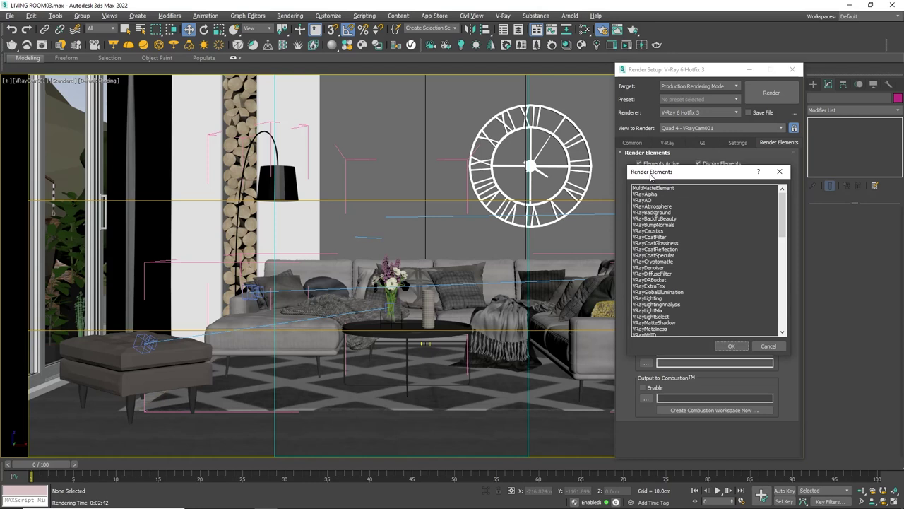
pyautogui.click(673, 263)
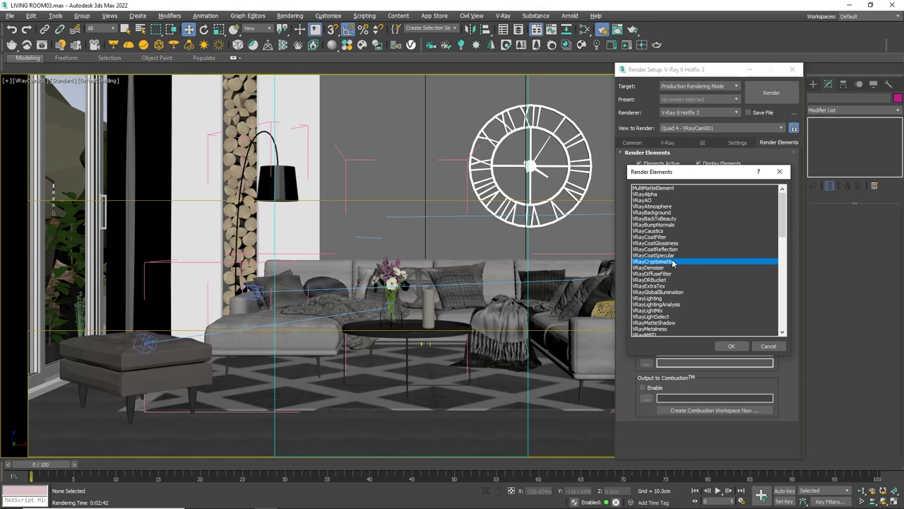
pyautogui.keyDown('ctrl'); pyautogui.click(688, 220); pyautogui.keyUp('ctrl')
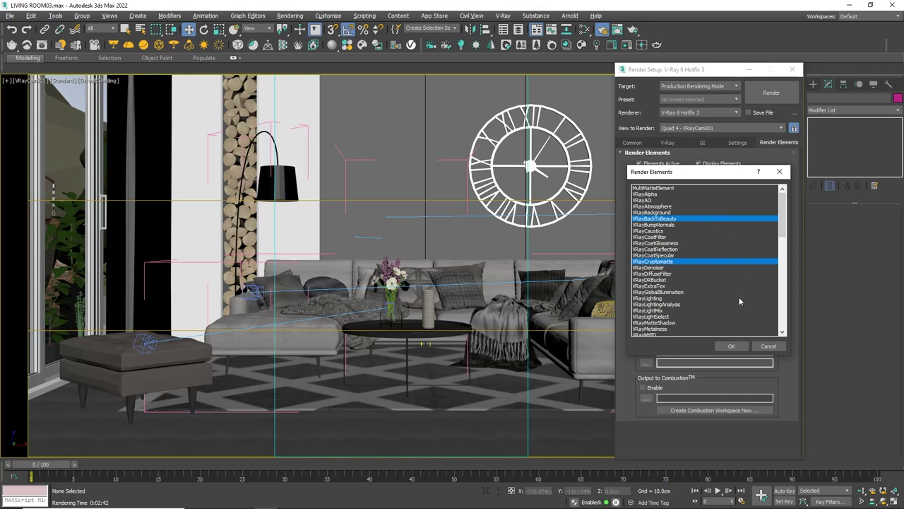
pyautogui.click(732, 345)
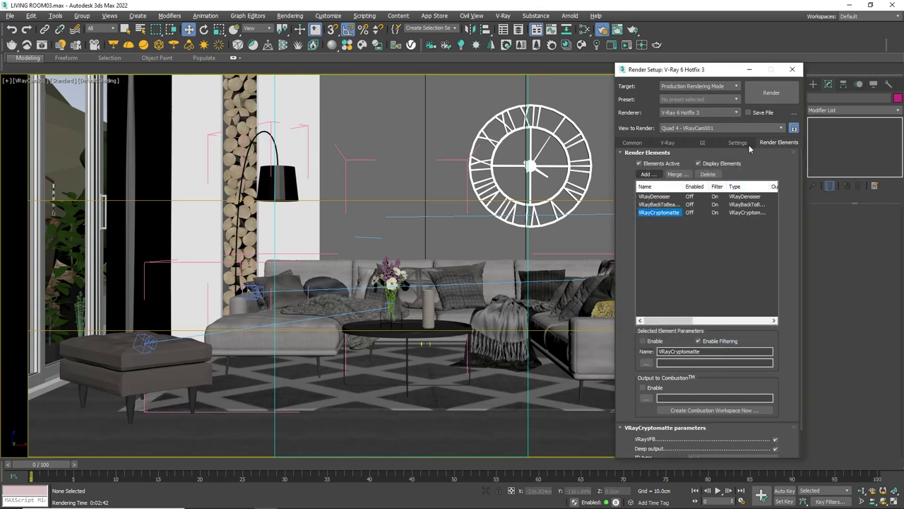
pyautogui.click(771, 92)
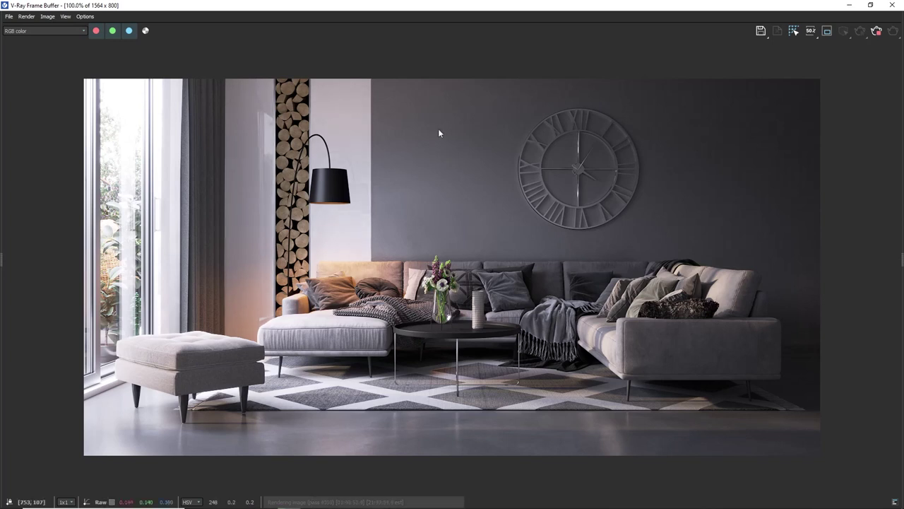
# - Stop the render and expand the Layers panel showing Curves, Lookup Table, Hue/Saturation and Exposure
pyautogui.click(877, 32)
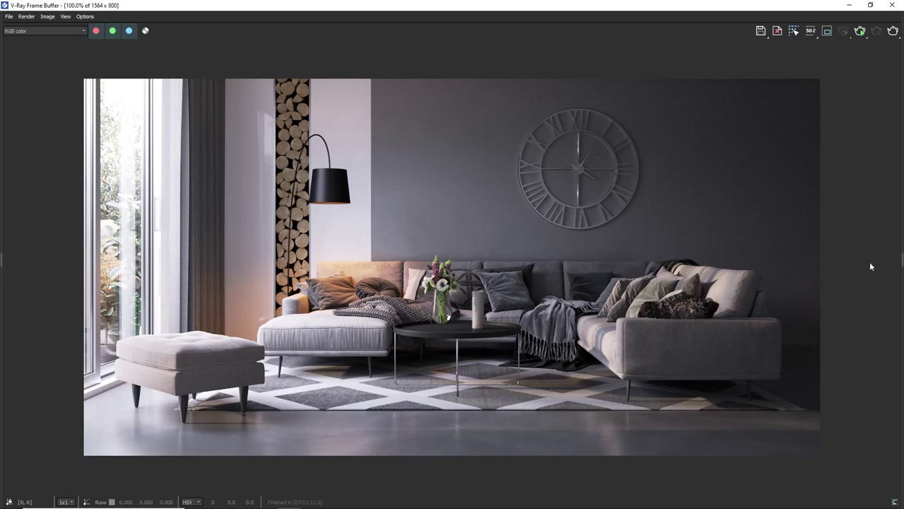
pyautogui.click(899, 261)
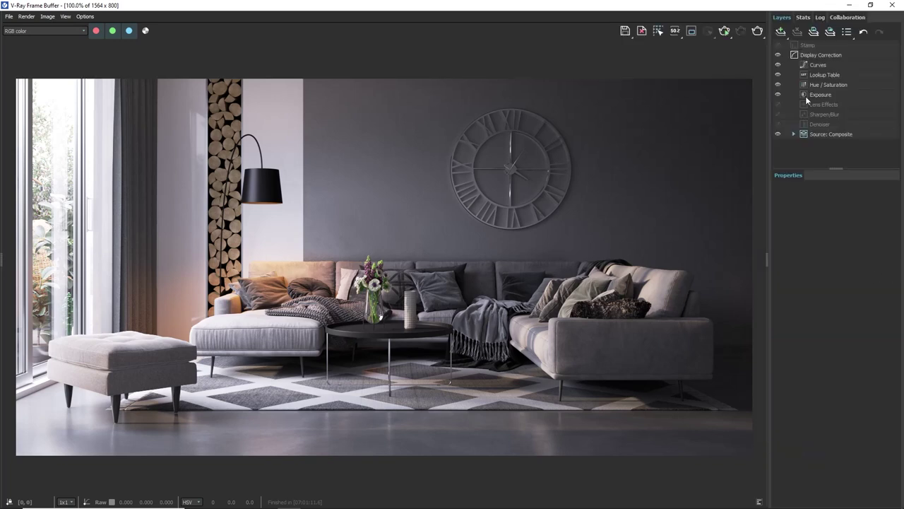
# - With Curves selected, add a trial Exposure layer and raise its exposure
pyautogui.click(814, 67)
pyautogui.hotkey('ctrl', 'l')
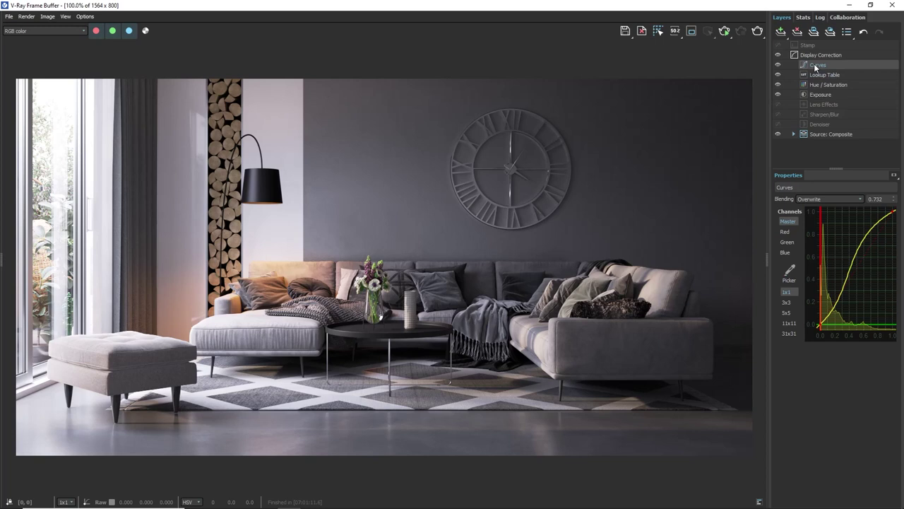
pyautogui.click(783, 32)
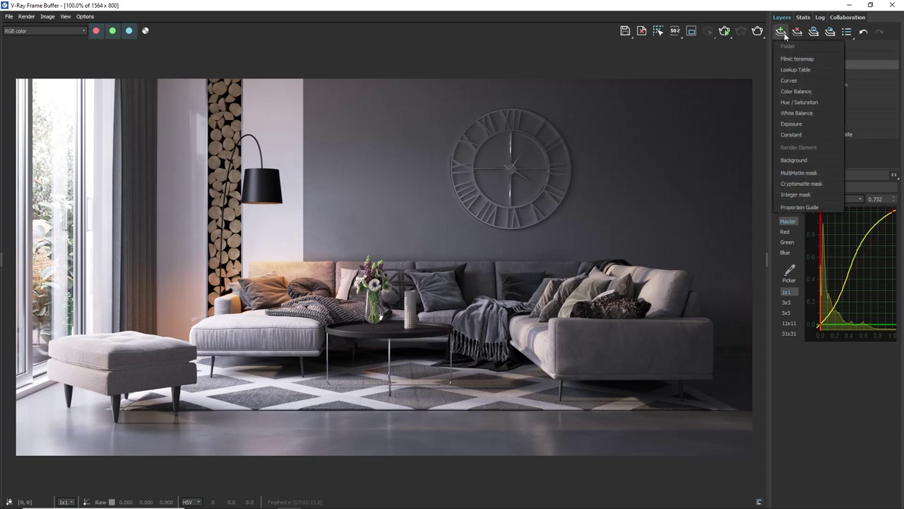
pyautogui.click(797, 125)
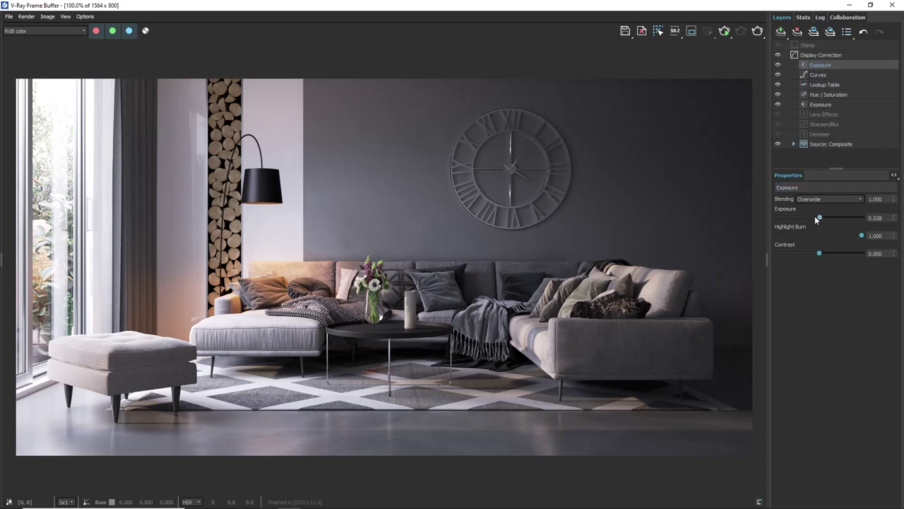
pyautogui.moveTo(816, 218); pyautogui.dragTo(823, 217)
# - Delete the trial Exposure layer and add a Constant layer instead
pyautogui.rightClick(816, 64)
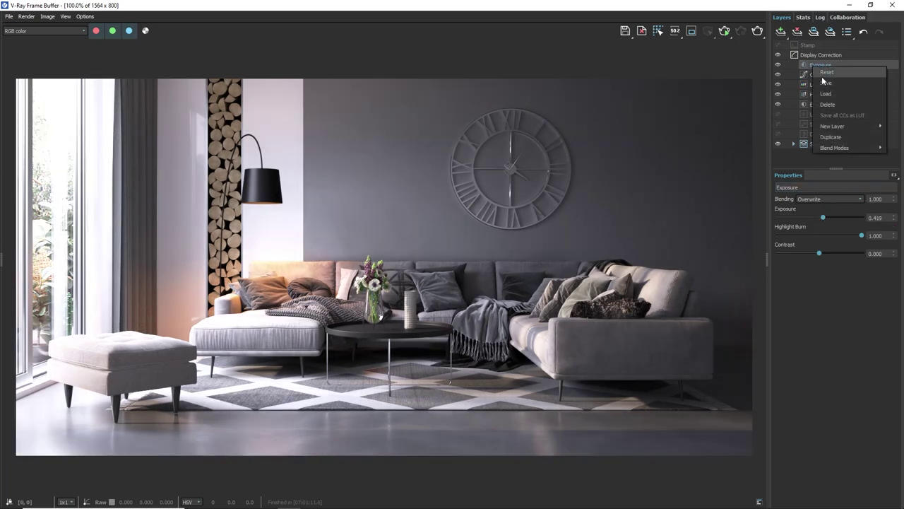
pyautogui.click(826, 104)
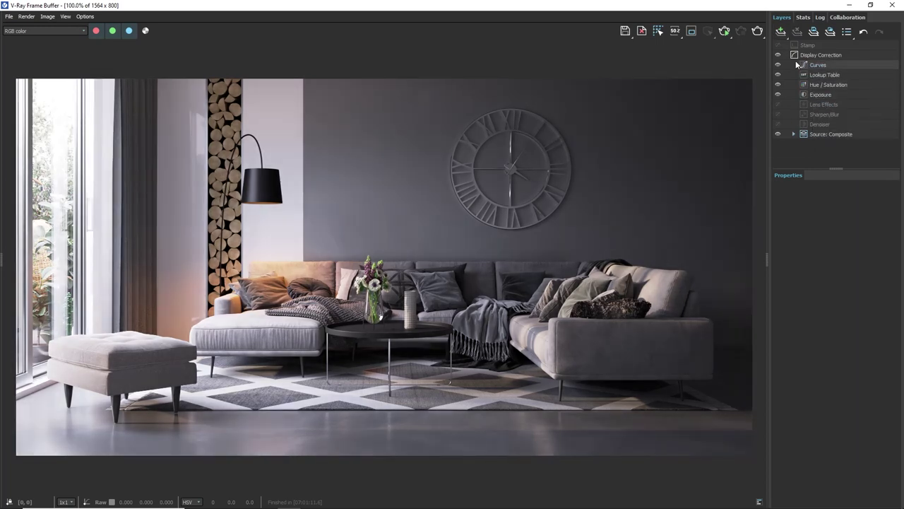
pyautogui.click(782, 32)
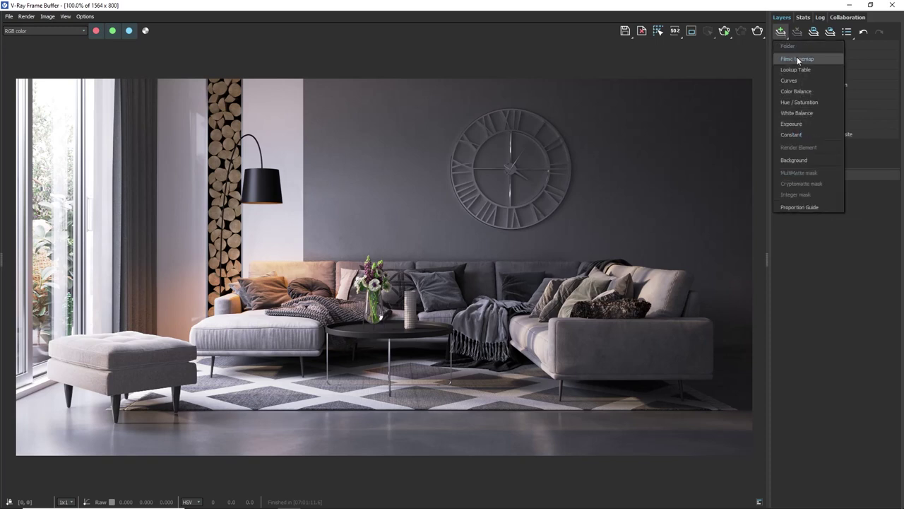
pyautogui.click(815, 135)
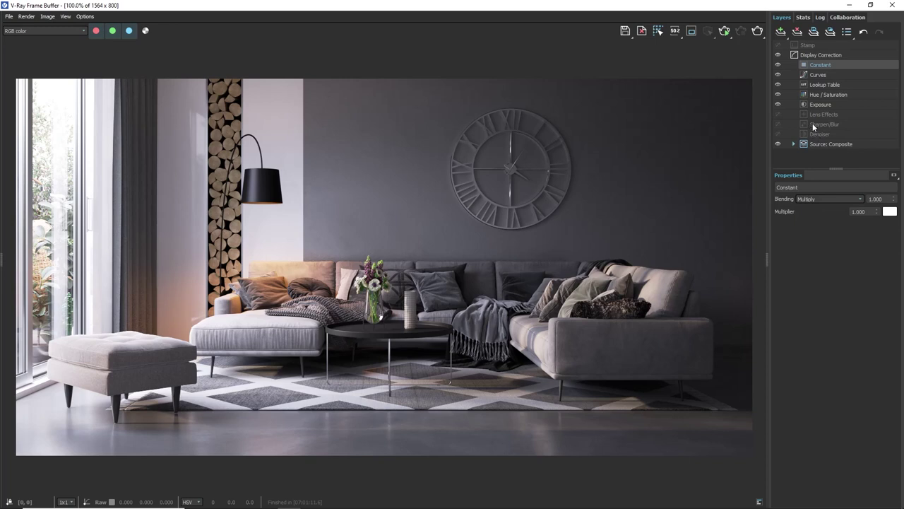
# - Give the Constant layer a Cryptomatte mask layer
pyautogui.rightClick(835, 65)
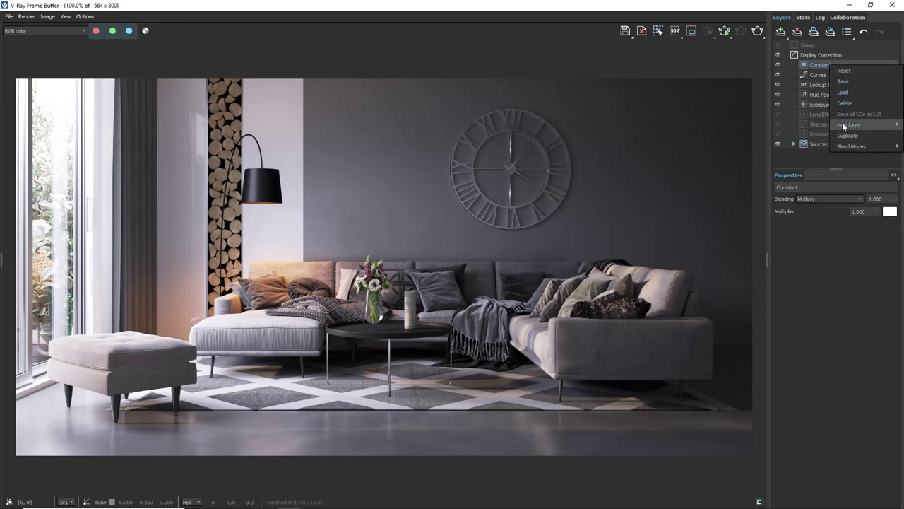
pyautogui.moveTo(843, 123)
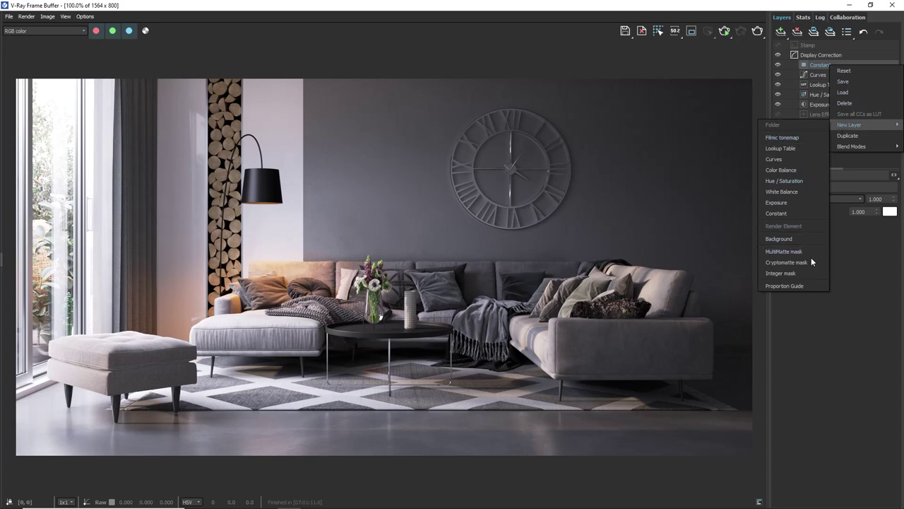
pyautogui.click(786, 262)
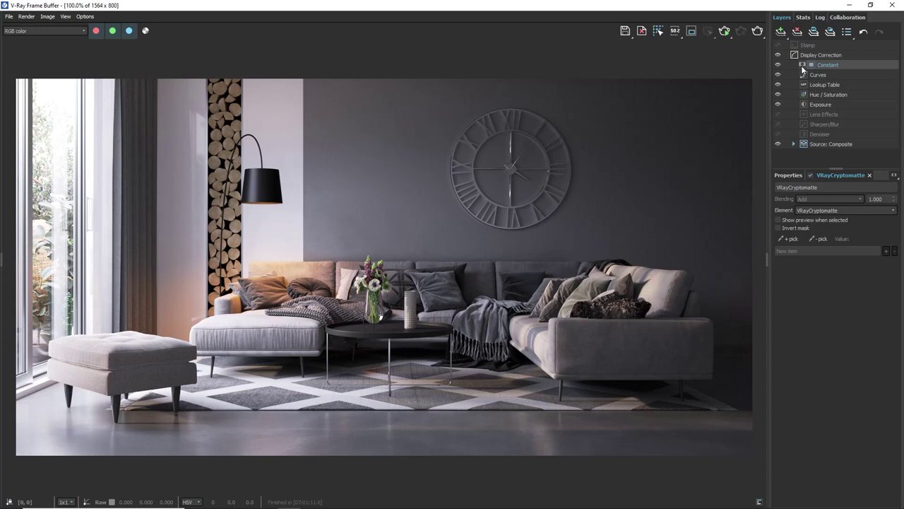
# - Check the Constant and Exposure layer settings, ending on the Constant layer's Cryptomatte mask
pyautogui.click(781, 174)
pyautogui.click(834, 176)
pyautogui.click(821, 104)
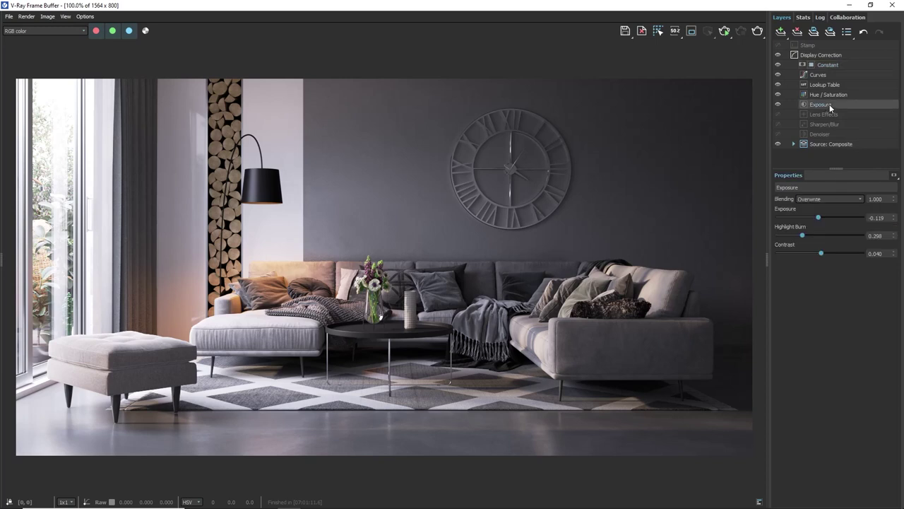
pyautogui.click(831, 65)
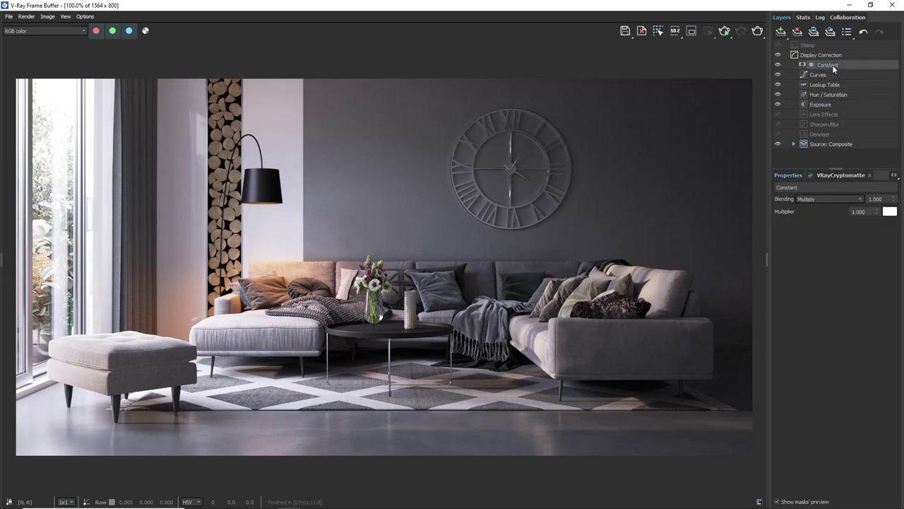
pyautogui.click(825, 176)
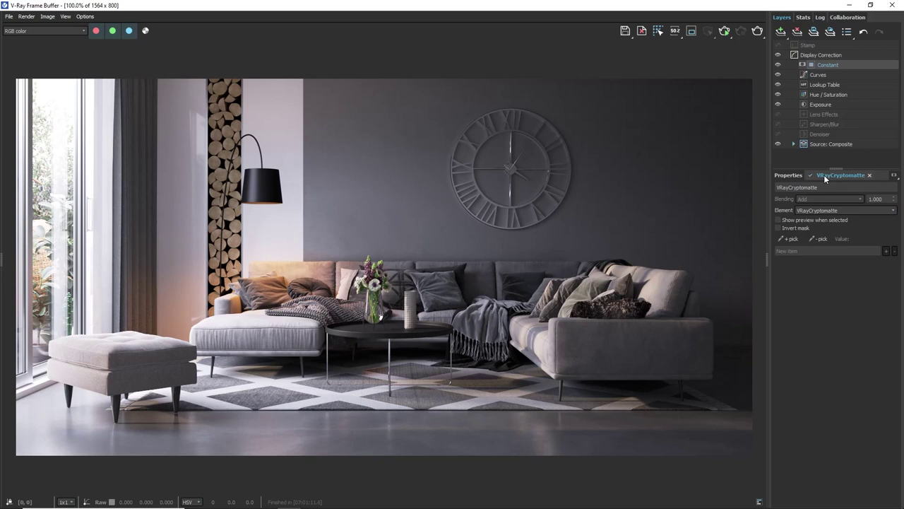
# - Pick Box002 and Object002 into the mask, preview it, then remove Object002
pyautogui.click(790, 238)
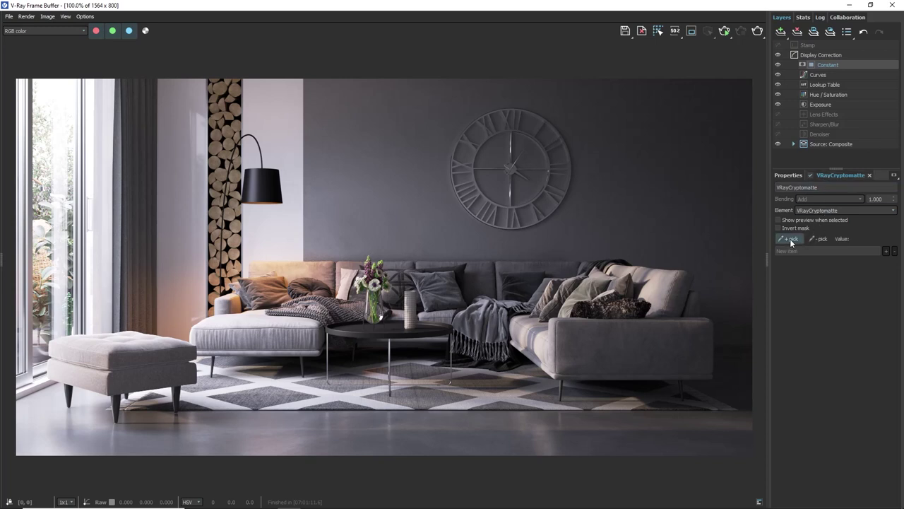
pyautogui.click(650, 202)
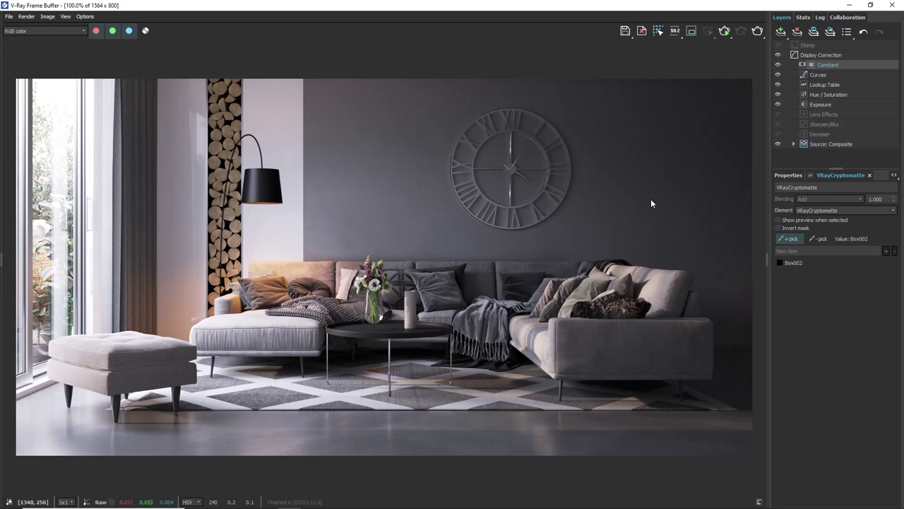
pyautogui.click(270, 126)
pyautogui.click(778, 219)
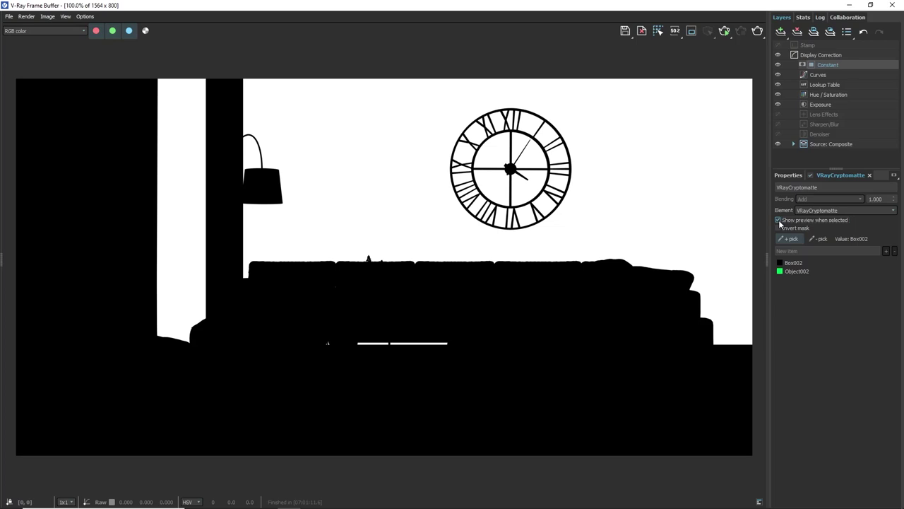
pyautogui.click(818, 239)
pyautogui.click(188, 199)
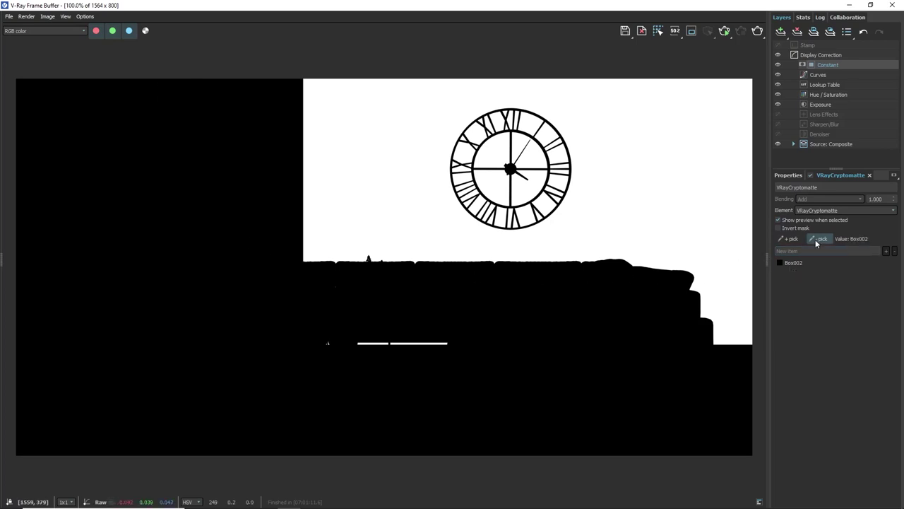
pyautogui.click(792, 238)
# - Turn off the mask preview and set the Constant layer colour to a pale teal
pyautogui.click(778, 220)
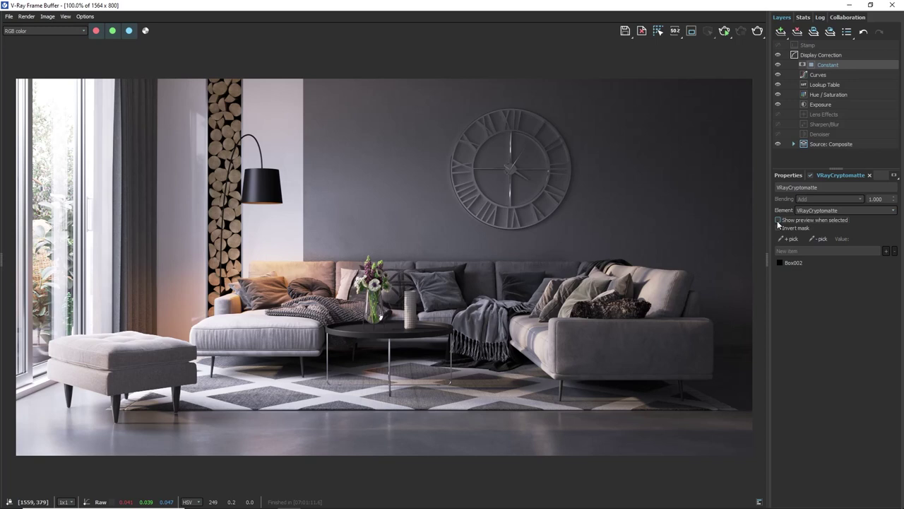
pyautogui.click(788, 176)
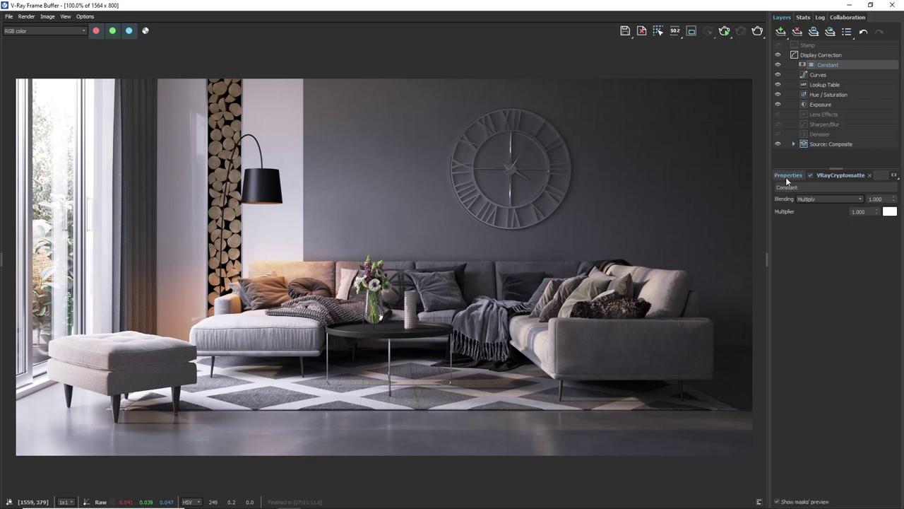
pyautogui.click(889, 211)
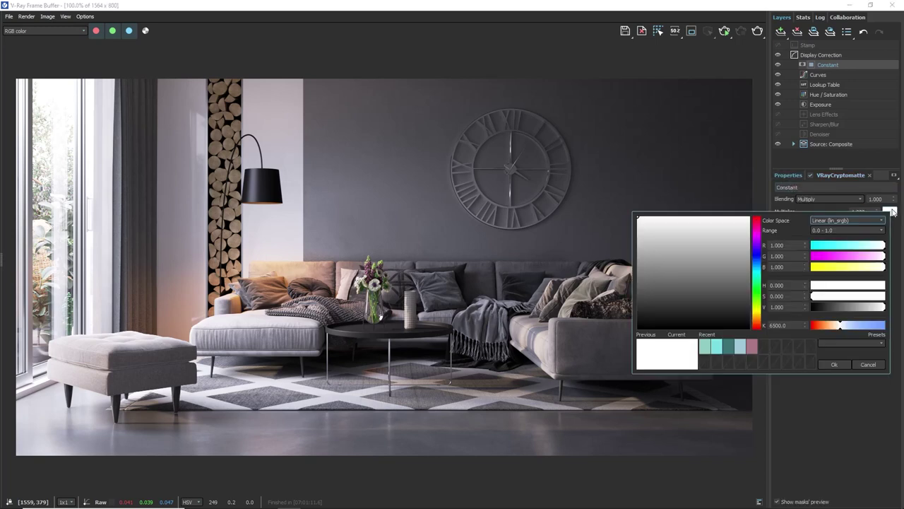
pyautogui.click(740, 220)
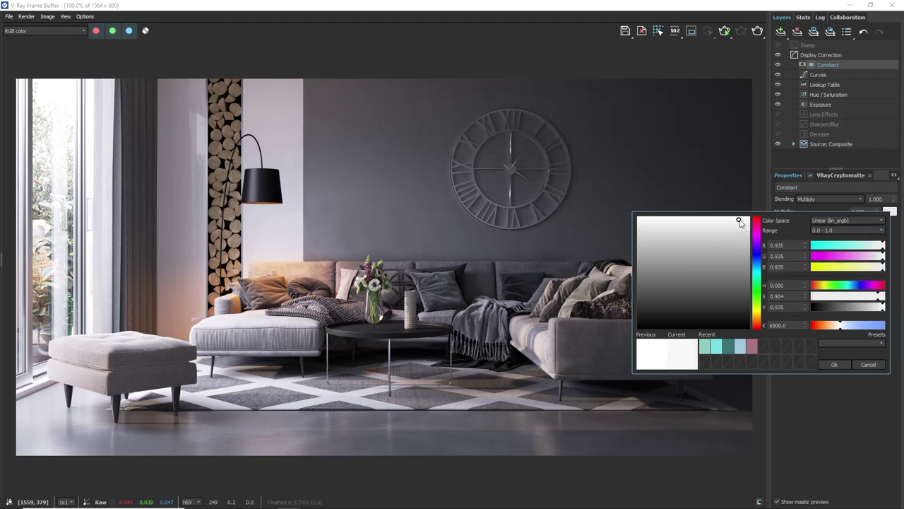
pyautogui.click(757, 223)
pyautogui.moveTo(755, 223); pyautogui.dragTo(765, 280)
pyautogui.click(683, 229)
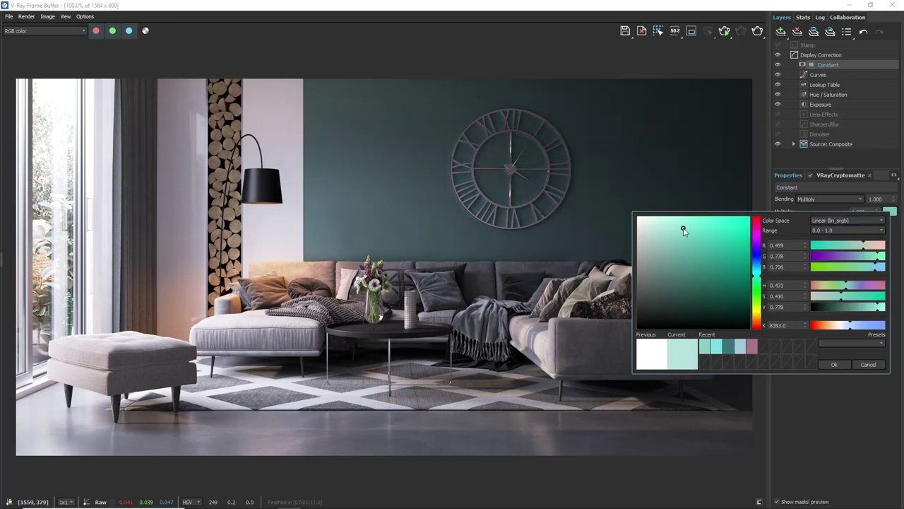
pyautogui.click(834, 365)
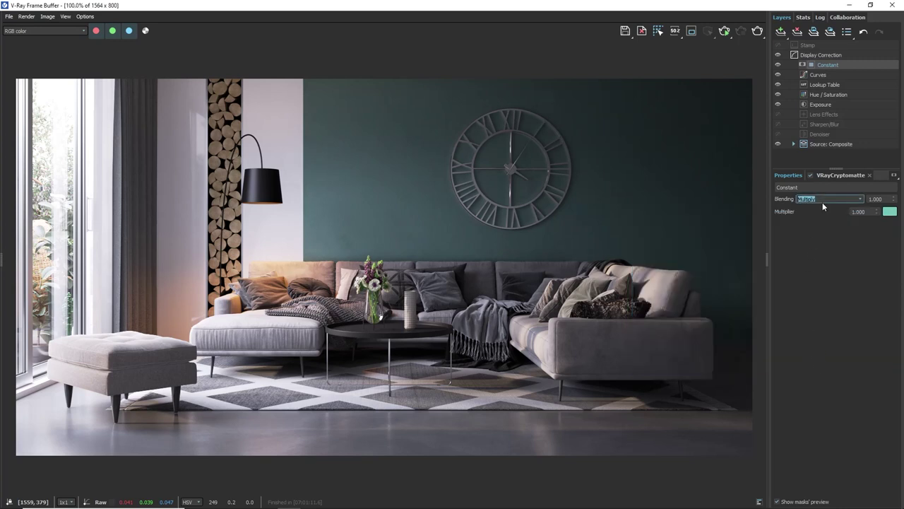
# - Set the Constant layer's blending to Multiply with amount 1.000
pyautogui.scroll(-4, 824, 202)
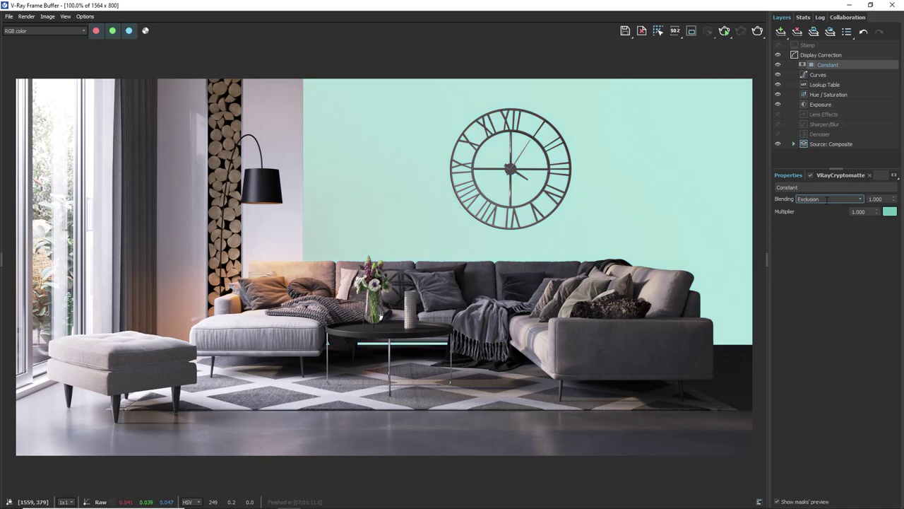
pyautogui.click(859, 198)
pyautogui.click(815, 268)
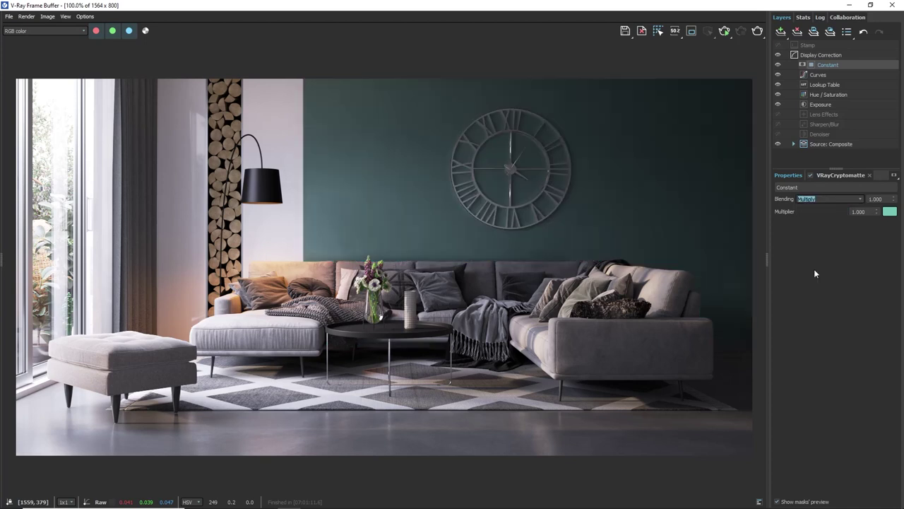
pyautogui.moveTo(893, 199)
pyautogui.mouseDown()
pyautogui.moveTo(870, 313)
pyautogui.moveTo(890, 209)
pyautogui.mouseUp()
pyautogui.doubleClick(880, 199)
pyautogui.write('1')
pyautogui.press('Return')
pyautogui.click(780, 31)
# - Add an Exposure layer masked by Cryptomatte to Box002 and lower its exposure to -1.480
pyautogui.click(794, 125)
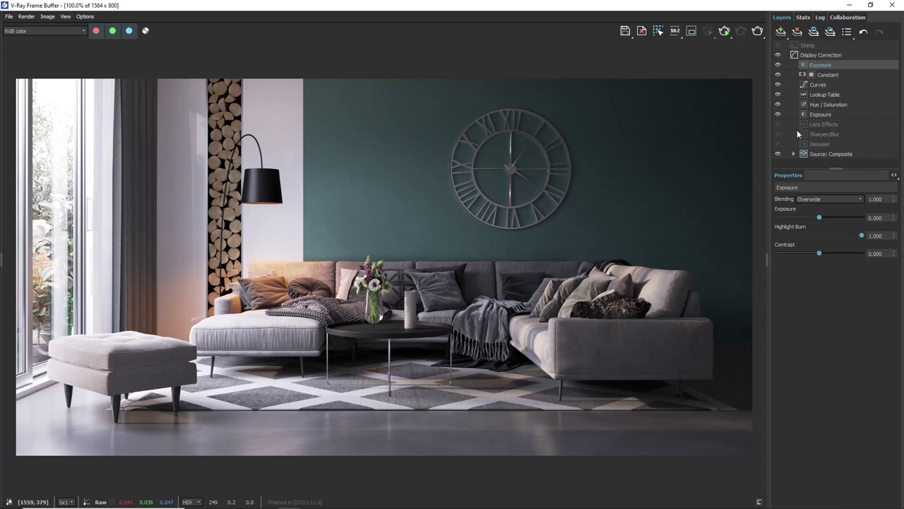
pyautogui.rightClick(830, 65)
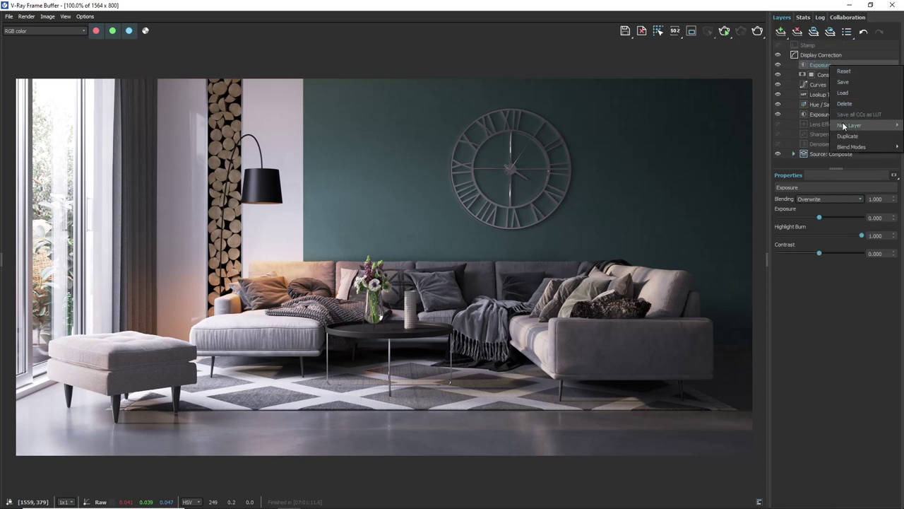
pyautogui.moveTo(844, 125)
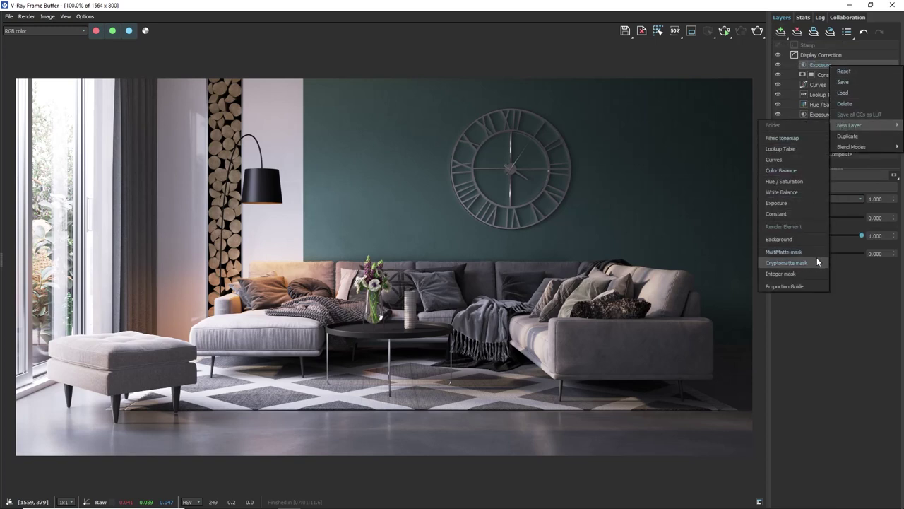
pyautogui.click(787, 262)
pyautogui.click(788, 238)
pyautogui.click(686, 229)
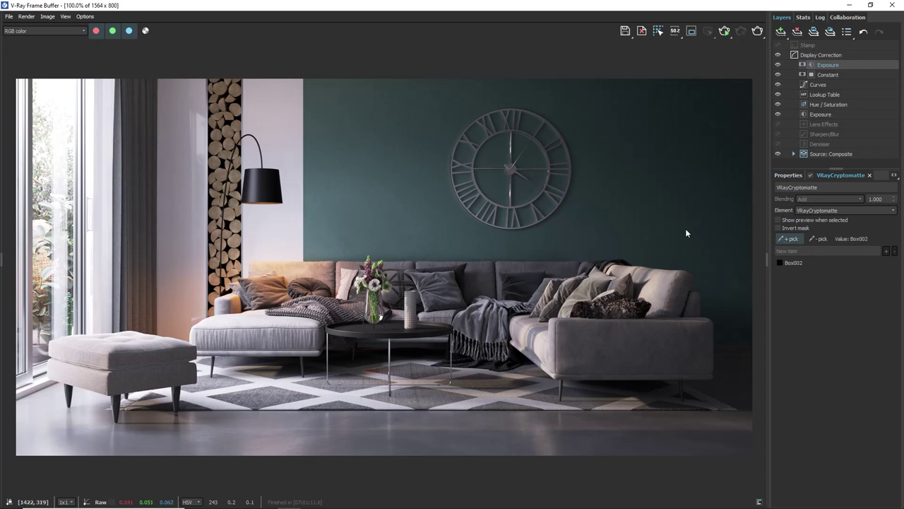
pyautogui.click(787, 175)
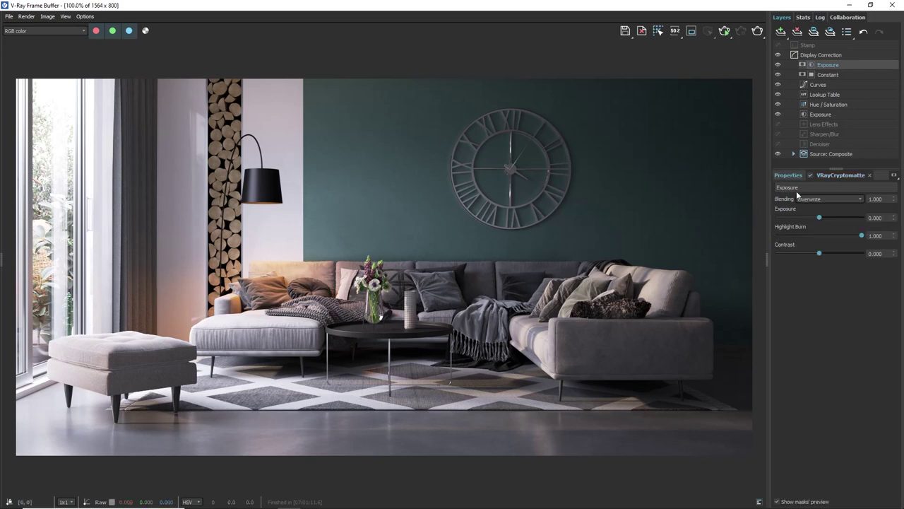
pyautogui.moveTo(817, 216)
pyautogui.mouseDown()
pyautogui.moveTo(809, 218)
pyautogui.moveTo(835, 218)
pyautogui.mouseUp()
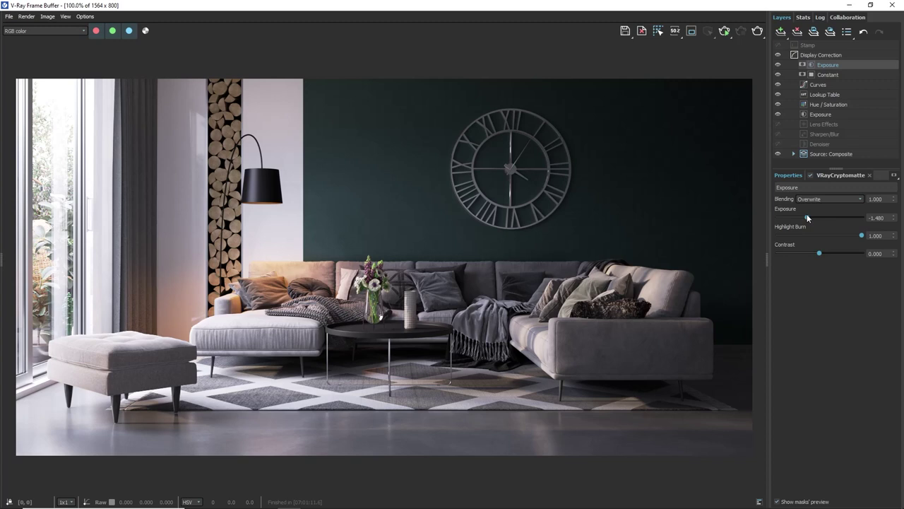
# - Expand the Composite source's Back To Beauty group and toggle VRayRefraction off and on to compare
pyautogui.click(811, 154)
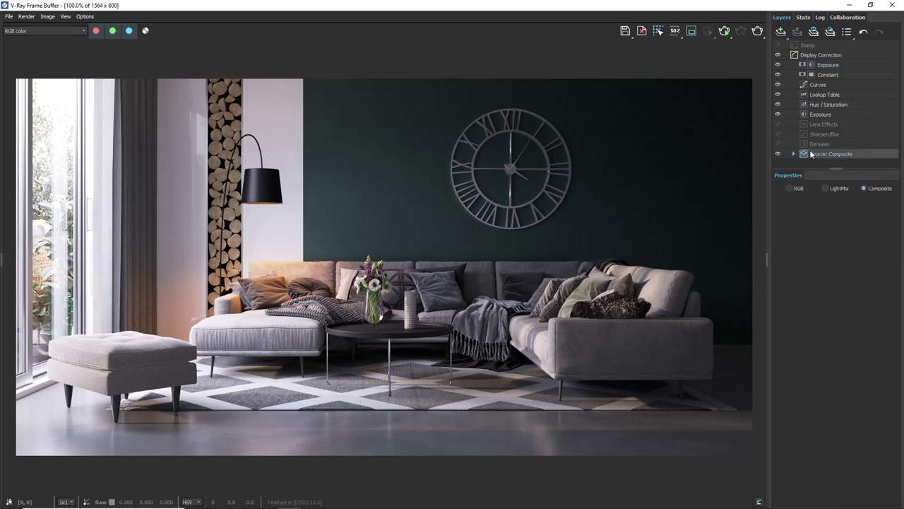
pyautogui.click(793, 154)
pyautogui.scroll(-2, 794, 156)
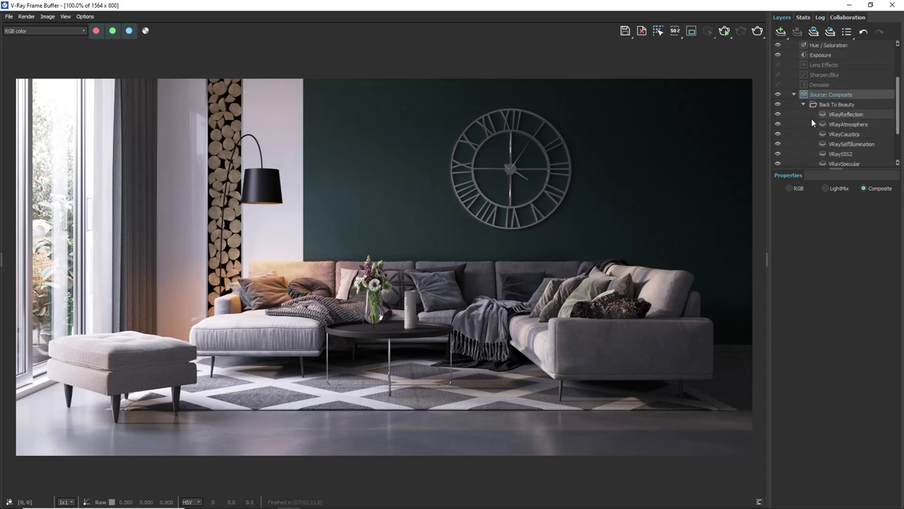
pyautogui.click(829, 106)
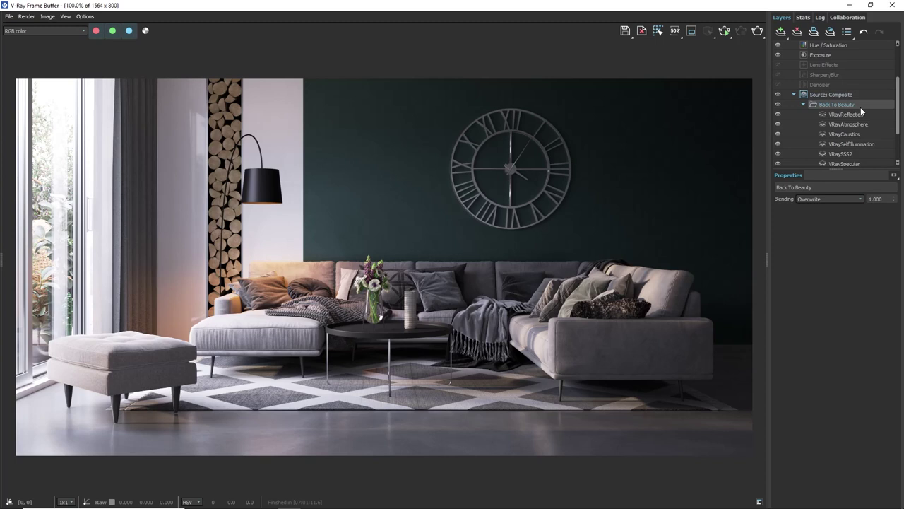
pyautogui.scroll(-2, 860, 106)
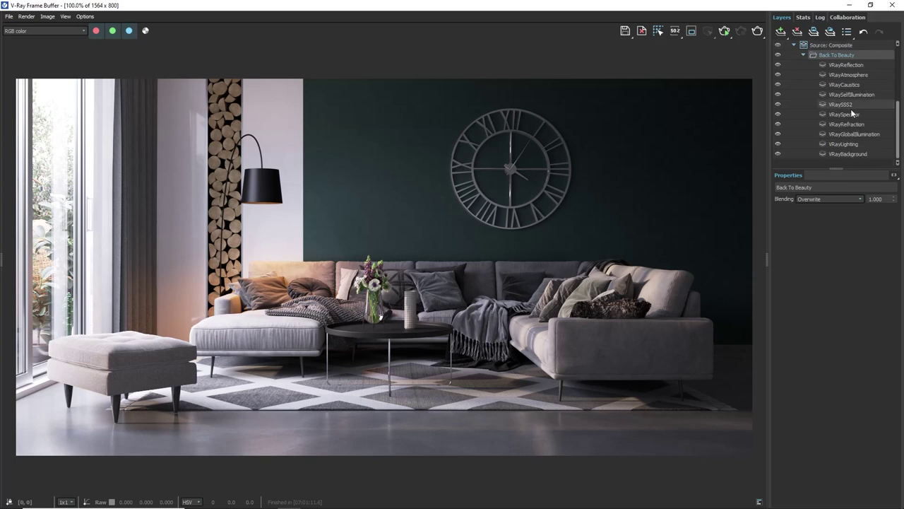
pyautogui.click(777, 124)
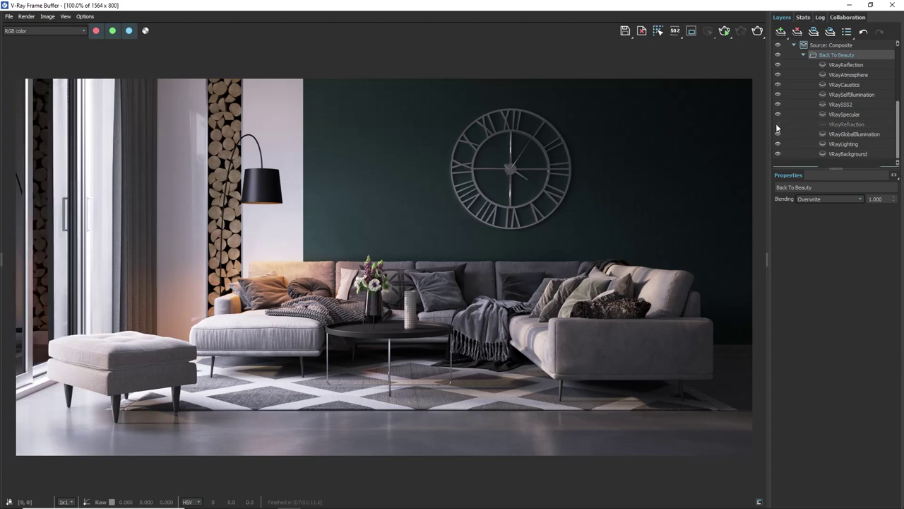
pyautogui.click(778, 125)
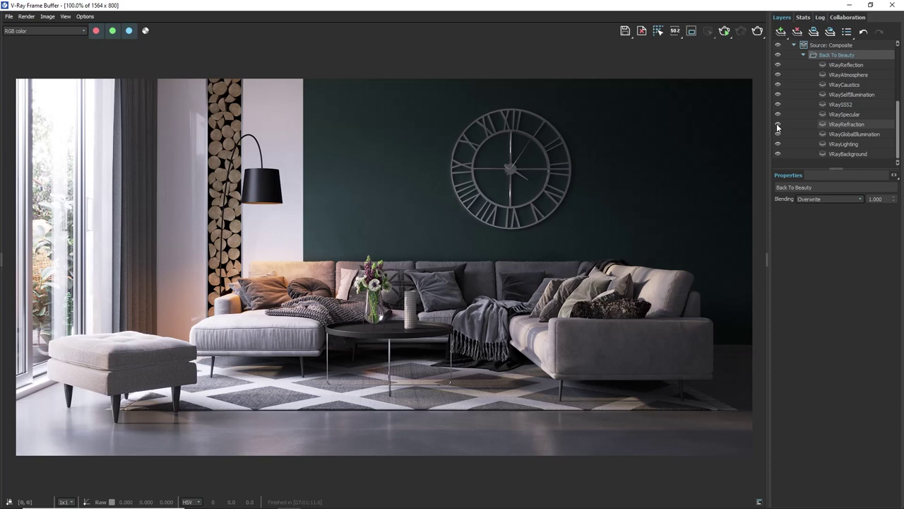
# - Add a VRayReflection render element layer to Back To Beauty, then toggle it off and on to compare
pyautogui.rightClick(838, 56)
pyautogui.moveTo(848, 117)
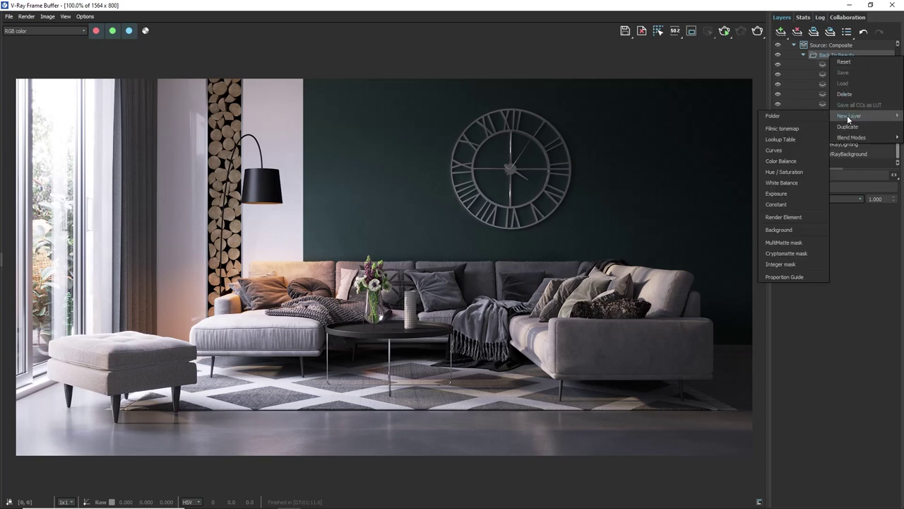
pyautogui.click(806, 215)
pyautogui.click(838, 210)
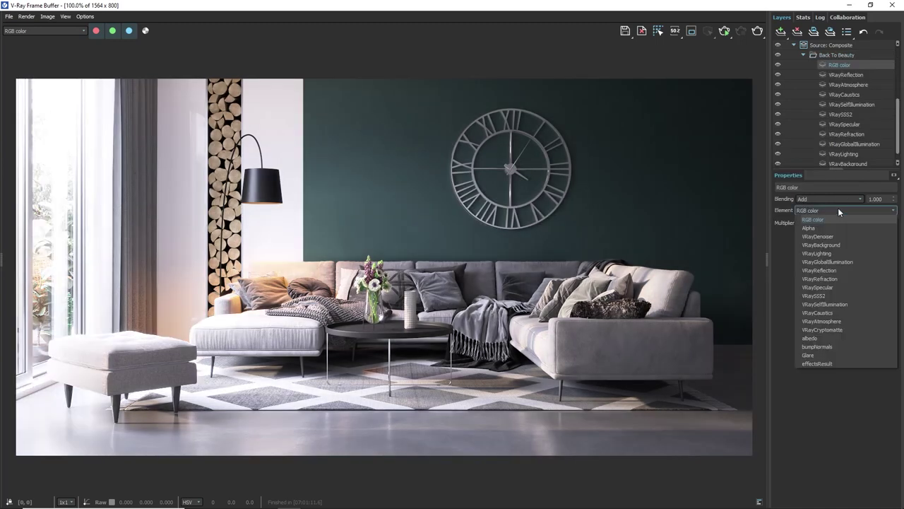
pyautogui.click(848, 269)
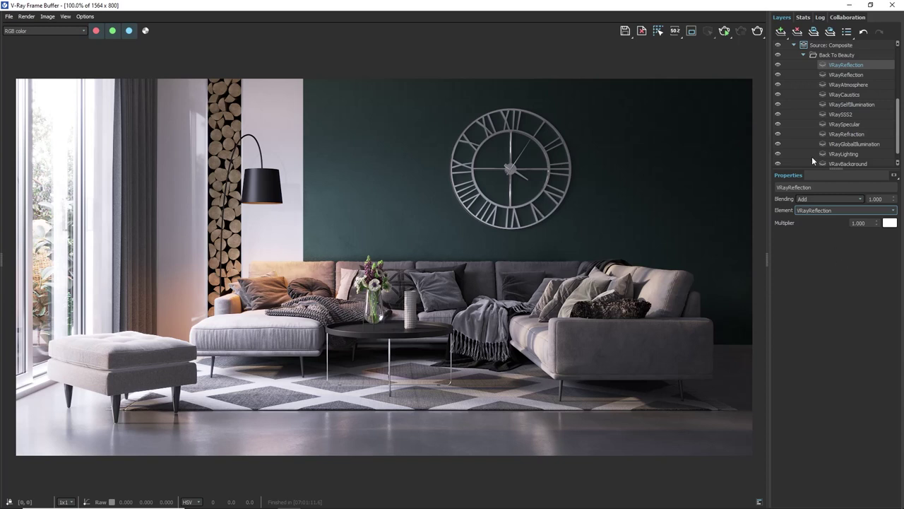
pyautogui.click(777, 64)
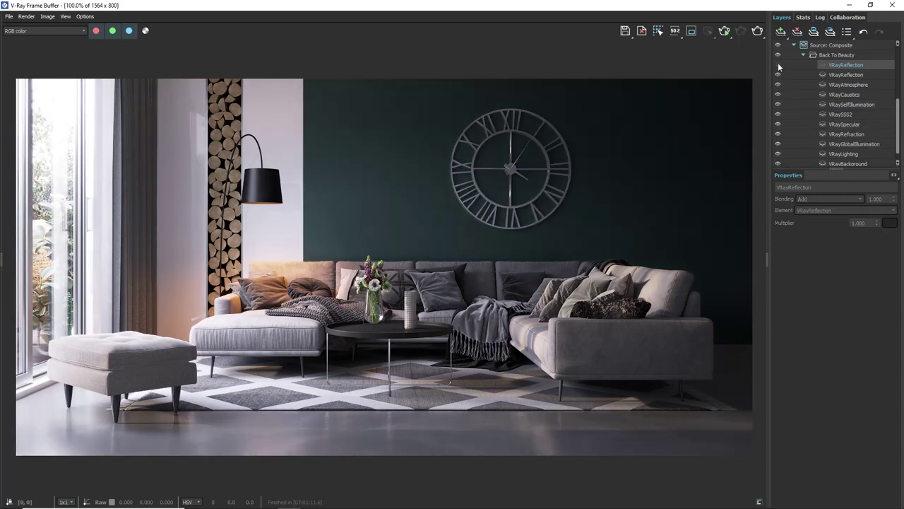
pyautogui.click(778, 64)
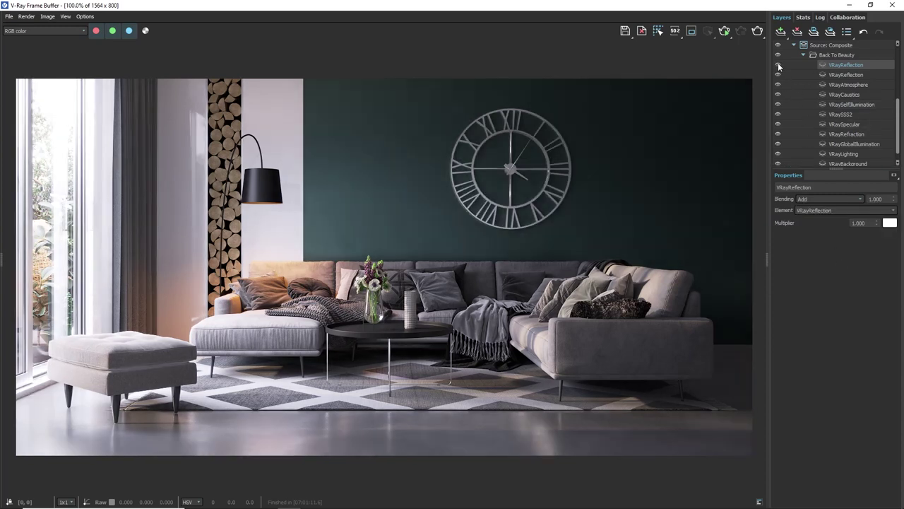
# - Add a Cryptomatte mask containing Object002 to the VRayReflection layer
pyautogui.rightClick(832, 65)
pyautogui.moveTo(856, 120)
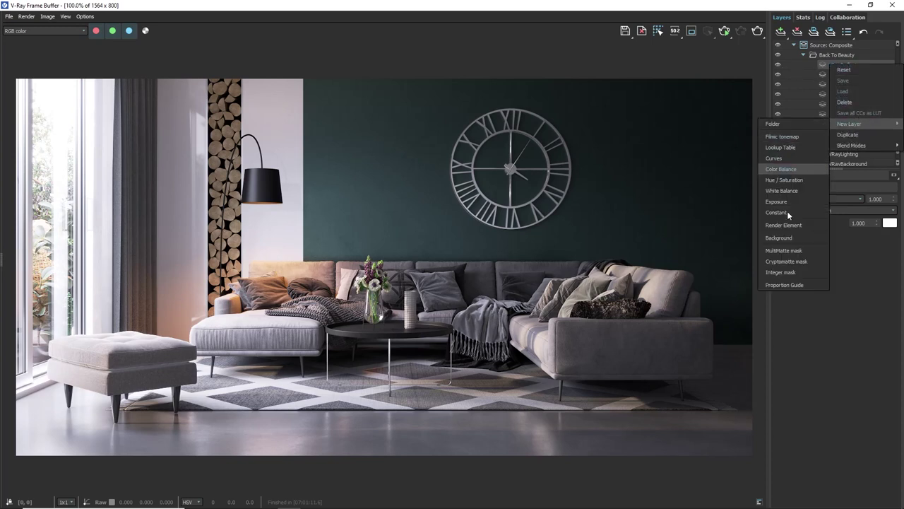
pyautogui.click(796, 260)
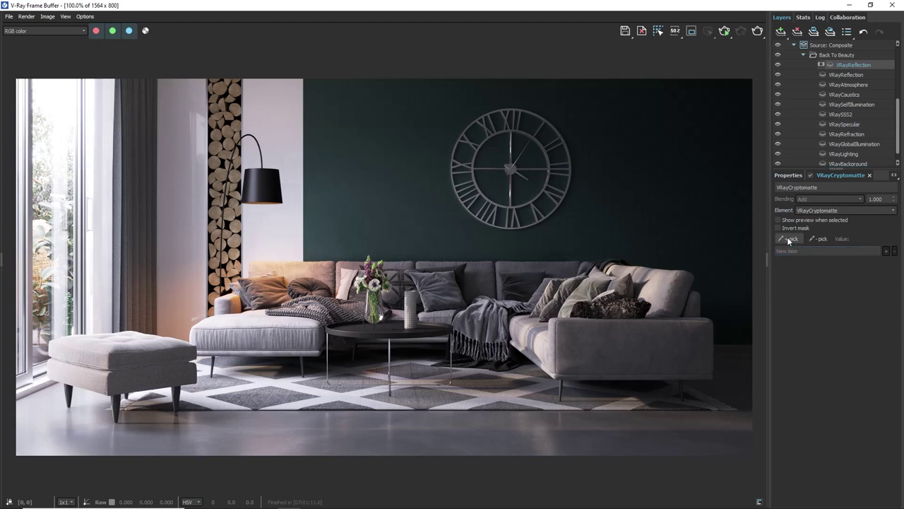
pyautogui.click(787, 239)
pyautogui.click(269, 138)
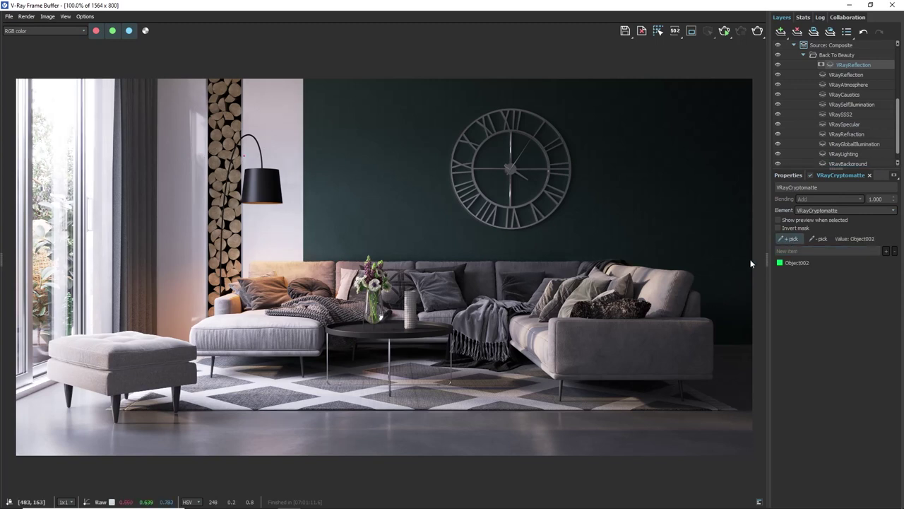
pyautogui.press('Escape')
# - Toggle the masked reflection layer off and on to compare the result
pyautogui.scroll(2, 192, 159)
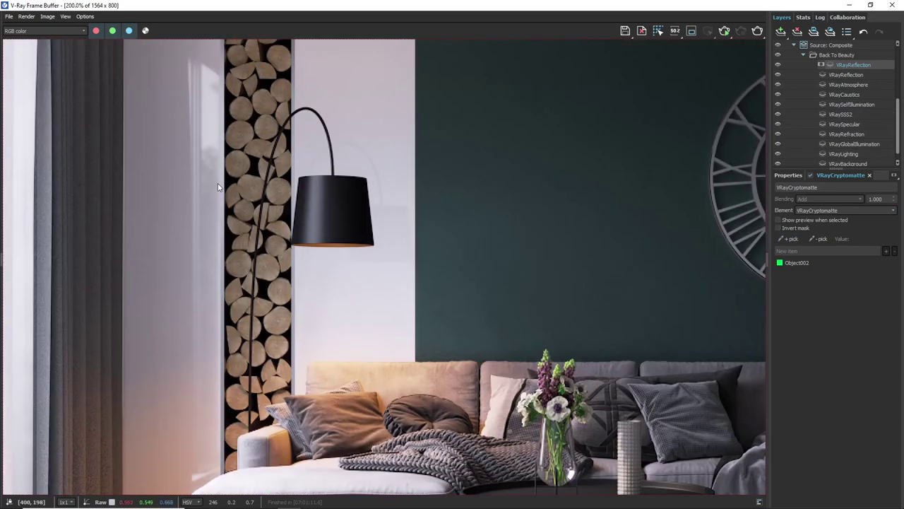
pyautogui.click(778, 65)
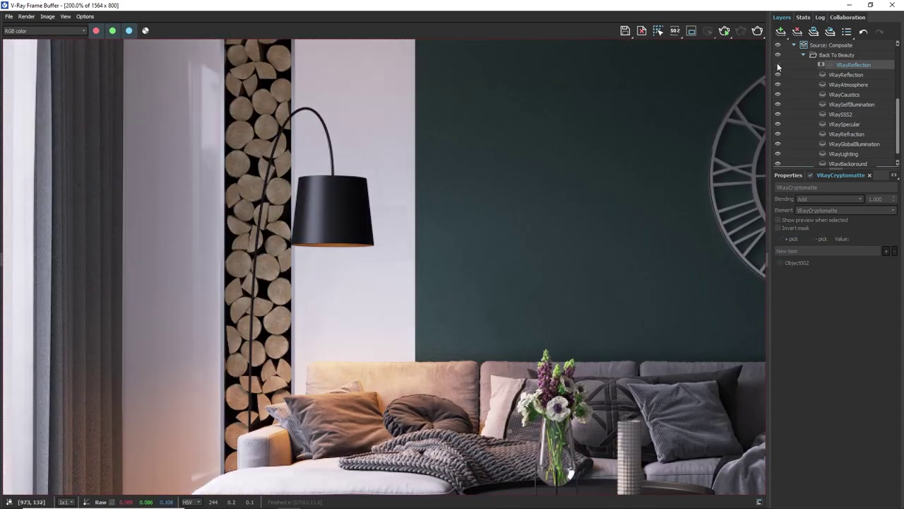
pyautogui.click(778, 65)
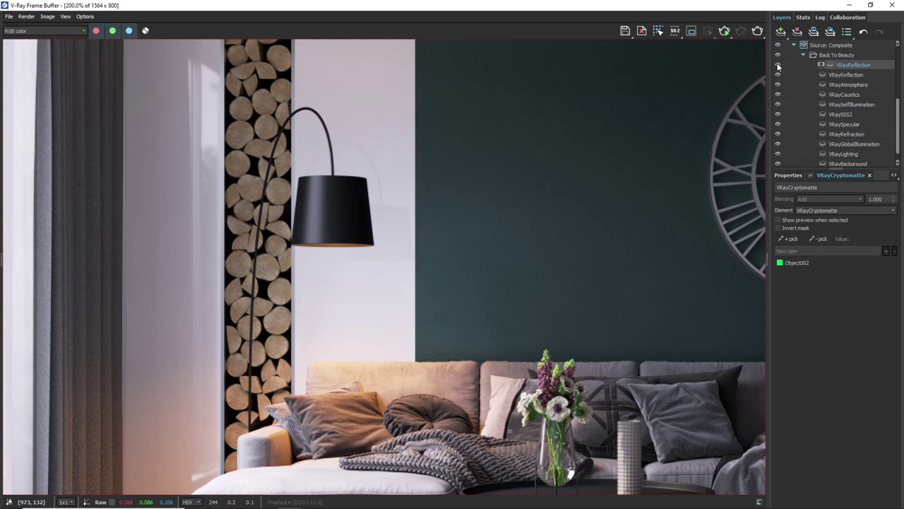
# - Add an Exposure layer over the masked VRayReflection layer and raise its exposure to 1.257
pyautogui.rightClick(851, 64)
pyautogui.moveTo(859, 122)
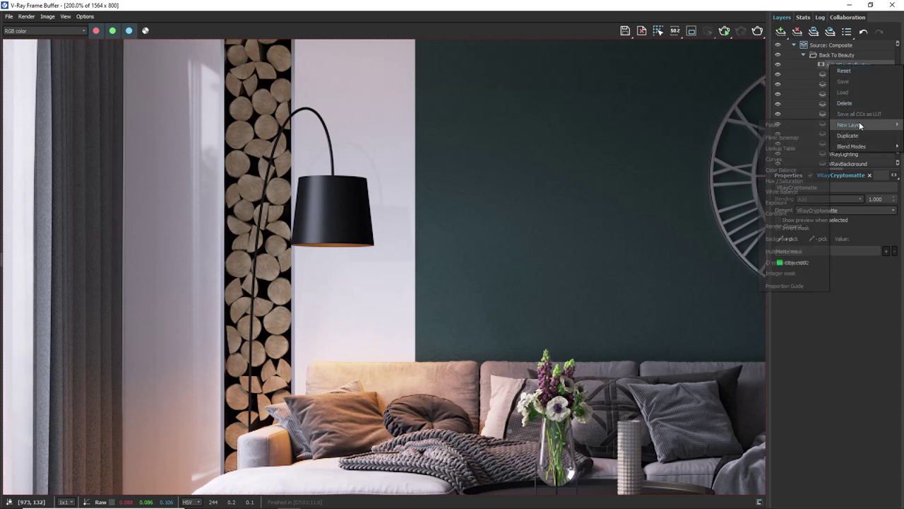
pyautogui.click(793, 202)
pyautogui.moveTo(819, 218)
pyautogui.mouseDown()
pyautogui.moveTo(854, 217)
pyautogui.moveTo(783, 216)
pyautogui.moveTo(831, 214)
pyautogui.mouseUp()
pyautogui.scroll(-3, 482, 257)
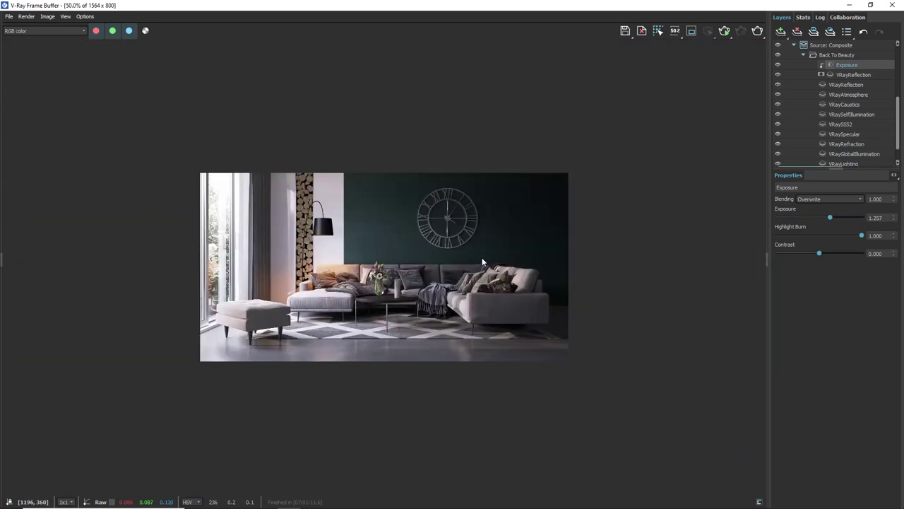
pyautogui.scroll(2, 482, 257)
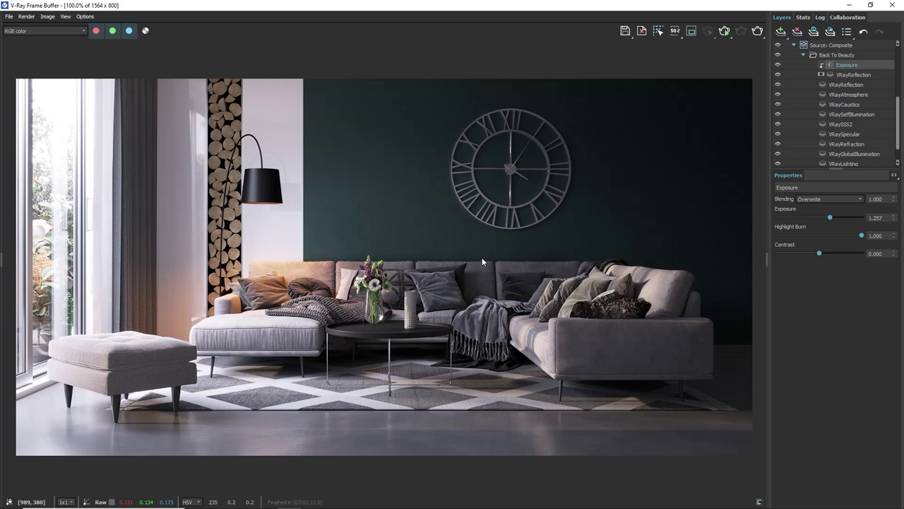
# - Darken the masked wall Exposure layer sharply, then settle it at -0.028
pyautogui.moveTo(830, 217); pyautogui.dragTo(792, 219)
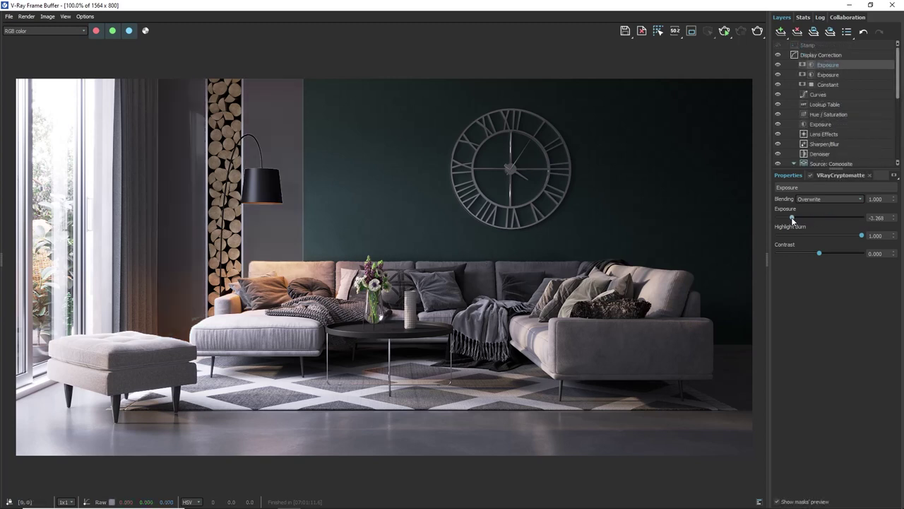
pyautogui.scroll(2, 261, 164)
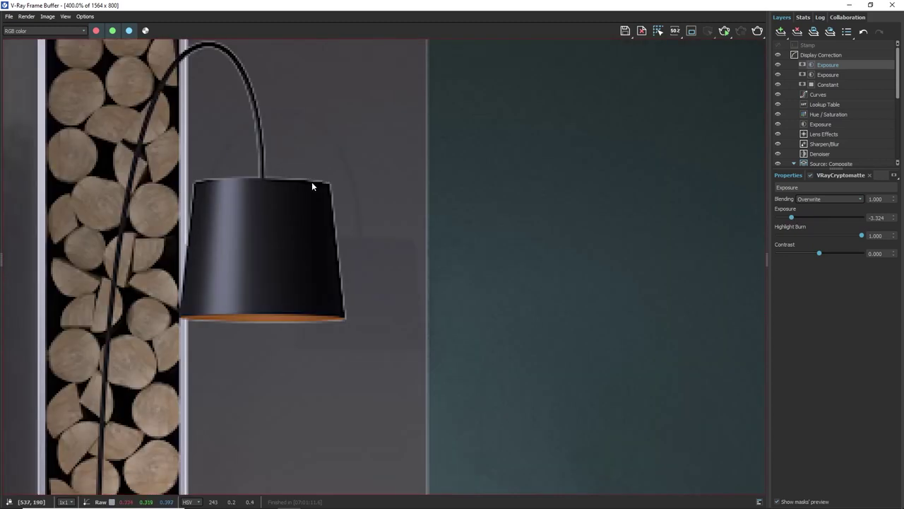
pyautogui.scroll(-2, 332, 240)
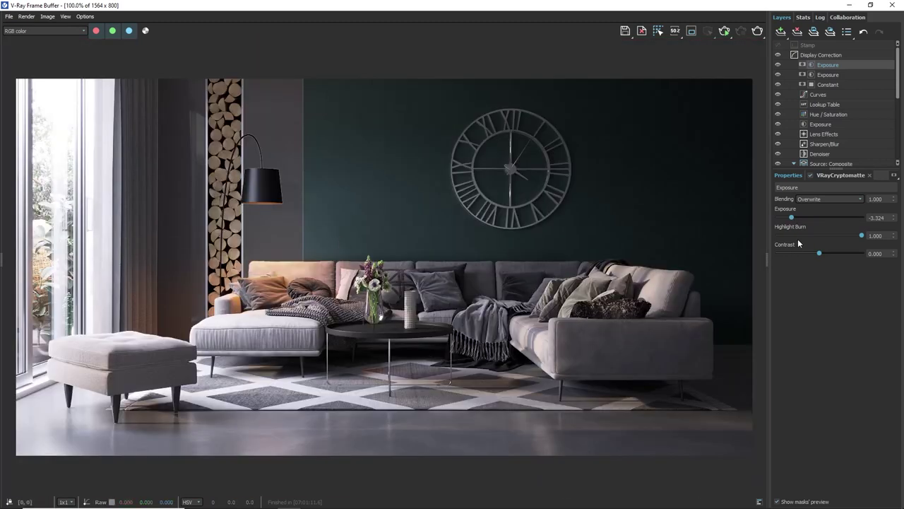
pyautogui.moveTo(791, 219); pyautogui.dragTo(819, 217)
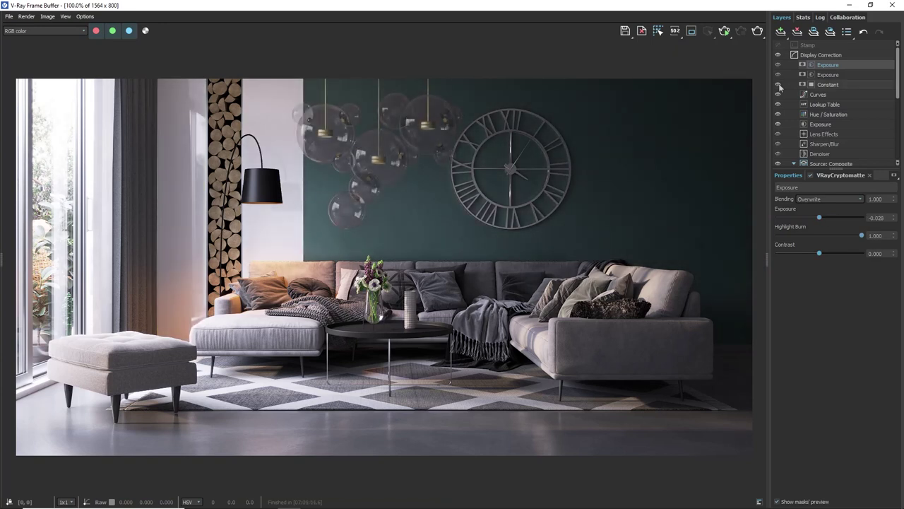
pyautogui.scroll(1, 463, 120)
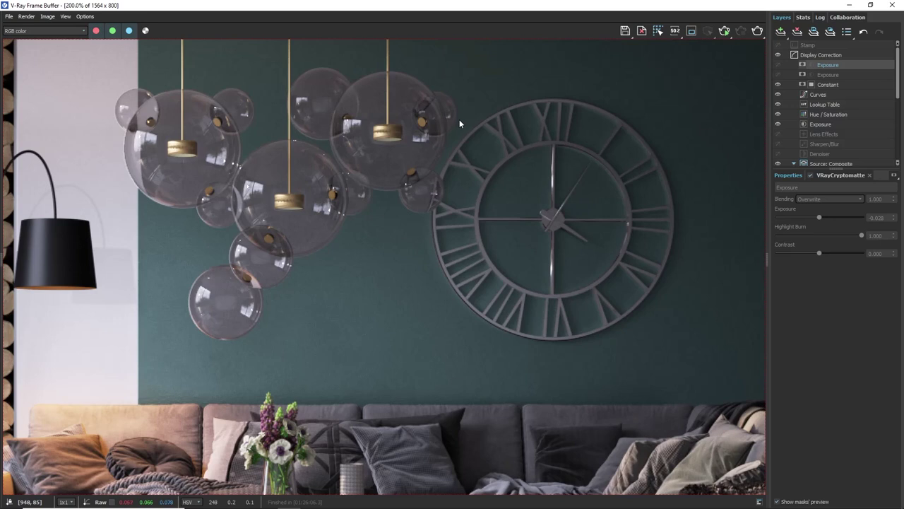
pyautogui.click(778, 84)
pyautogui.click(778, 85)
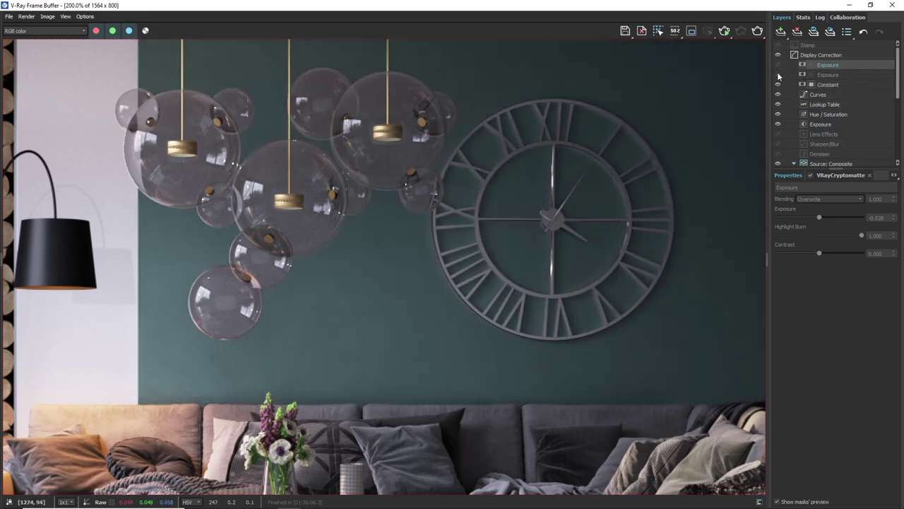
pyautogui.click(779, 75)
pyautogui.click(778, 74)
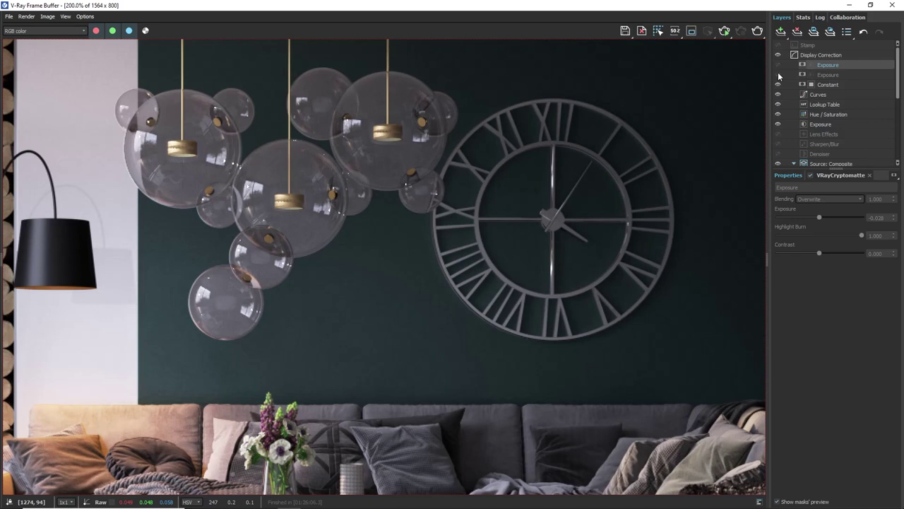
pyautogui.click(778, 65)
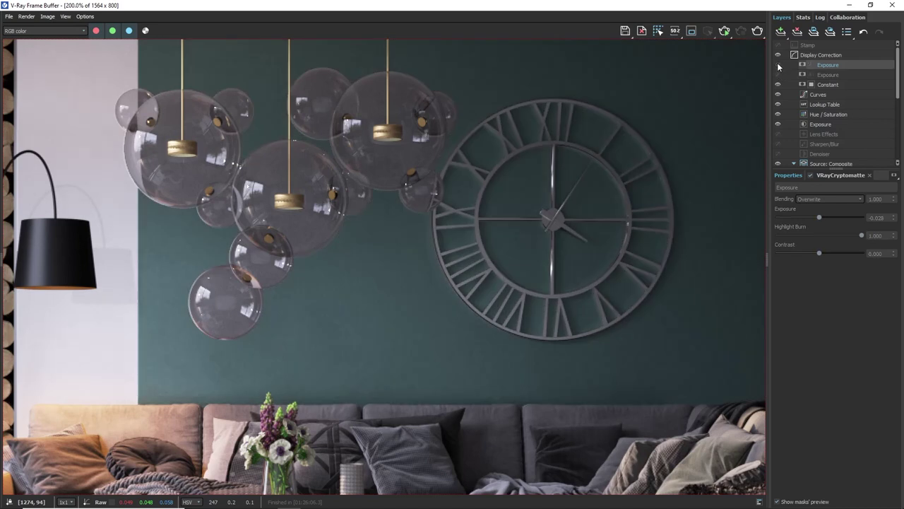
pyautogui.click(778, 75)
pyautogui.click(778, 84)
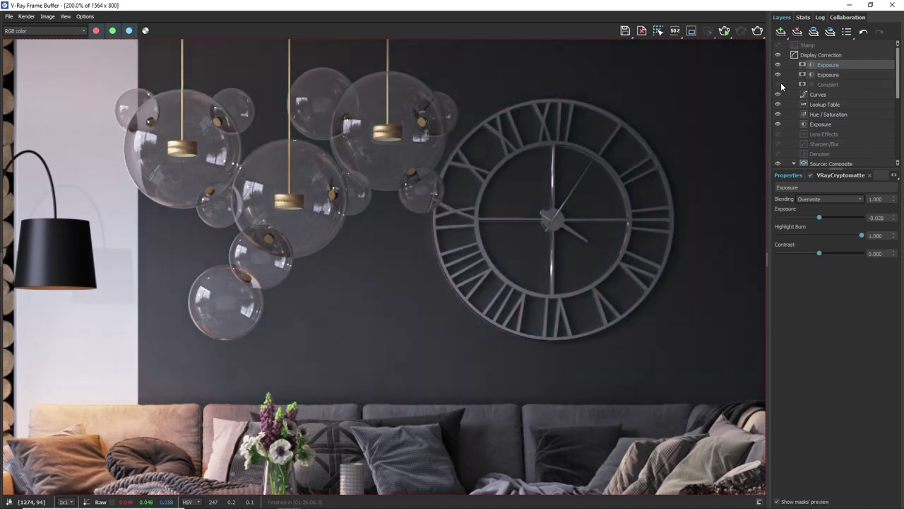
pyautogui.click(778, 85)
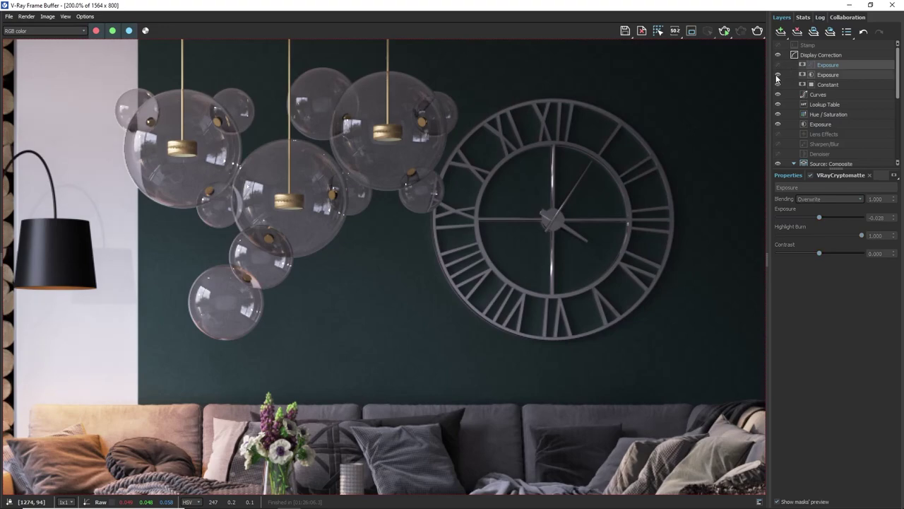